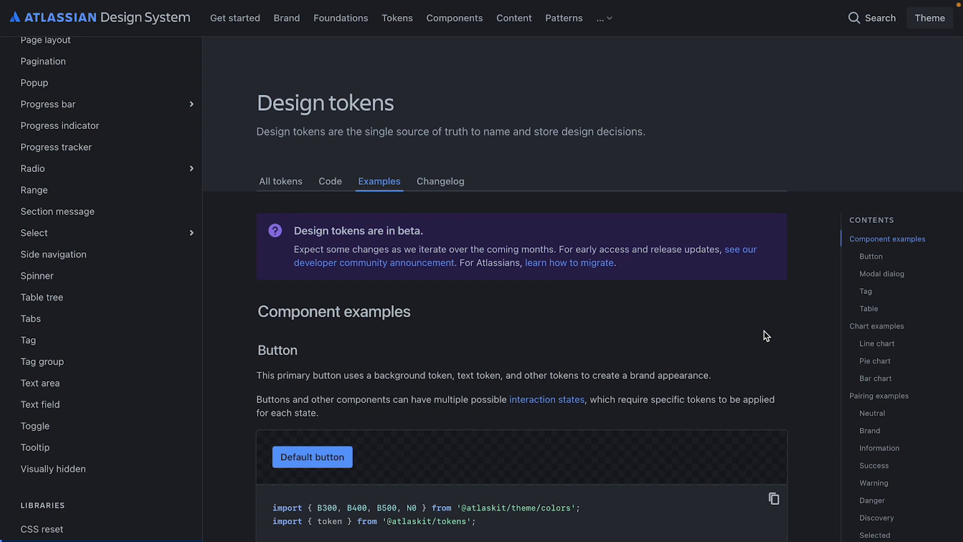
Step: Browse the Design tokens examples to the Modal dialog component example and bring its code snippet into view
{"action": "scroll", "coordinate": [36, 427], "scroll_direction": "down", "scroll_amount": 2}
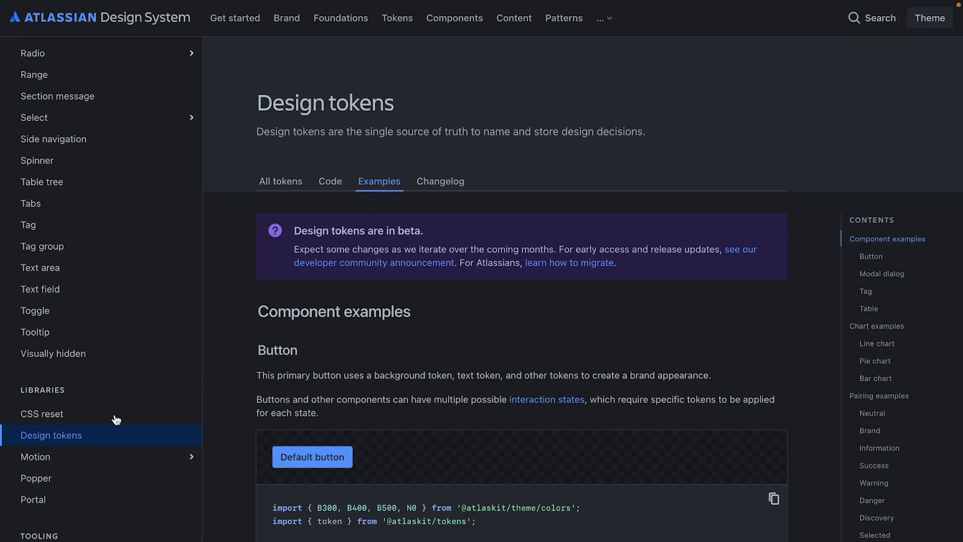
{"action": "scroll", "coordinate": [116, 420], "scroll_direction": "up", "scroll_amount": 5}
{"action": "scroll", "coordinate": [435, 354], "scroll_direction": "down", "scroll_amount": 10}
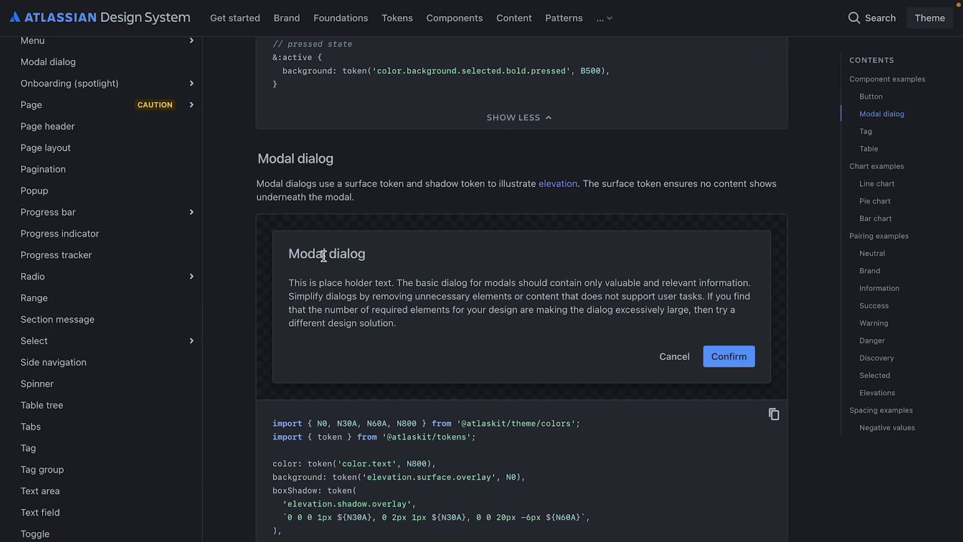
{"action": "scroll", "coordinate": [319, 253], "scroll_direction": "down", "scroll_amount": 3}
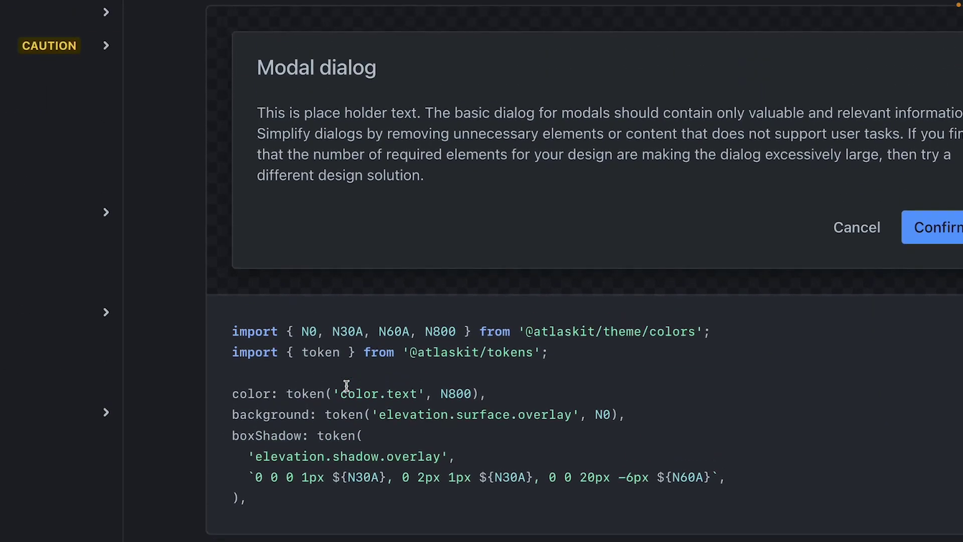
{"action": "scroll", "coordinate": [346, 385], "scroll_direction": "up", "scroll_amount": 1}
{"action": "scroll", "coordinate": [348, 387], "scroll_direction": "down", "scroll_amount": 1}
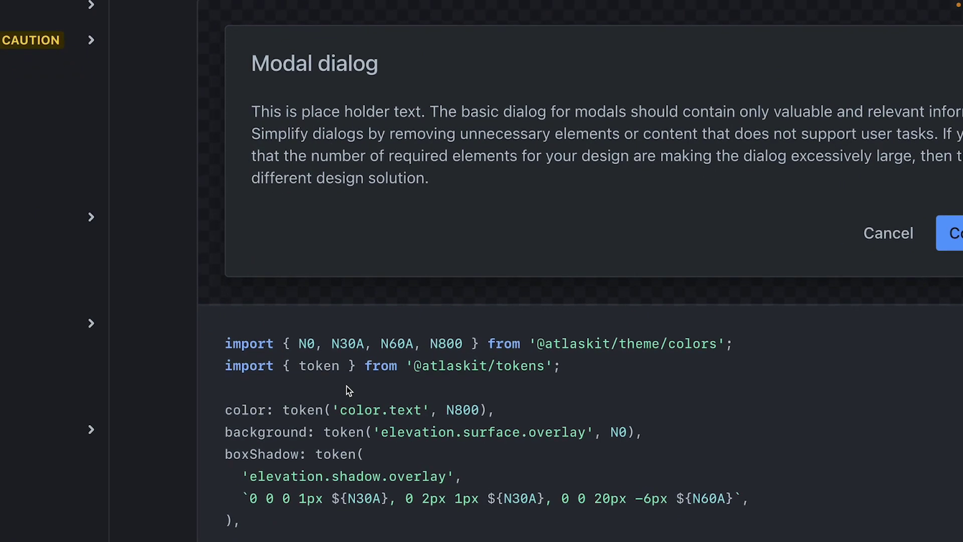
Step: Highlight the token declarations in the modal dialog snippet, focusing on the color.text token and the dialog title it styles
{"action": "left_click_drag", "start_coordinate": [226, 409], "coordinate": [716, 504]}
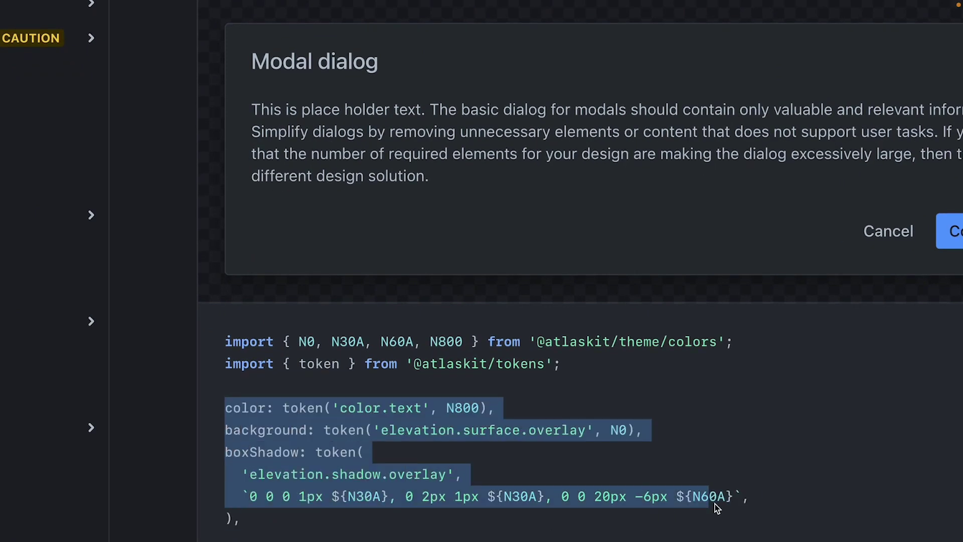
{"action": "left_click", "coordinate": [421, 449]}
{"action": "left_click_drag", "start_coordinate": [220, 408], "coordinate": [533, 408]}
{"action": "left_click_drag", "start_coordinate": [281, 408], "coordinate": [425, 409]}
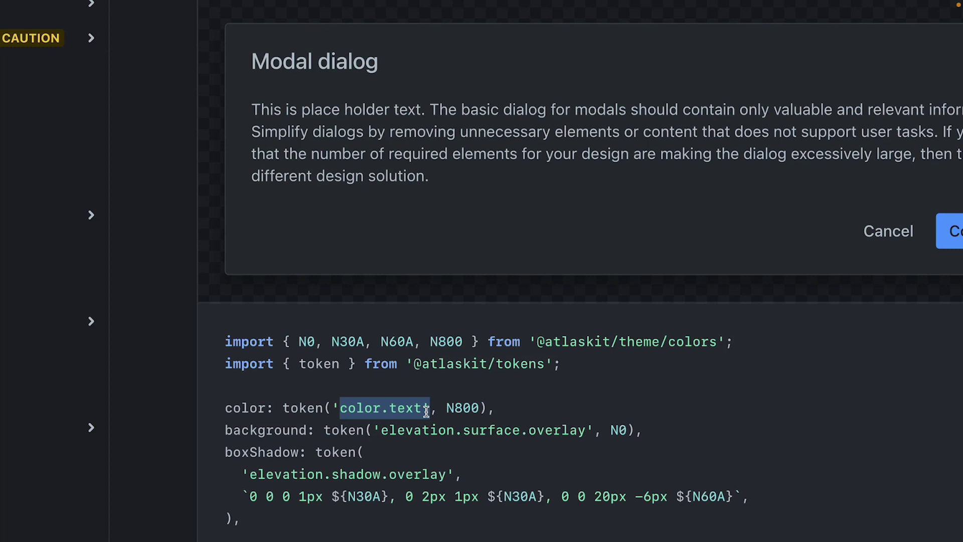
{"action": "left_click", "coordinate": [426, 411]}
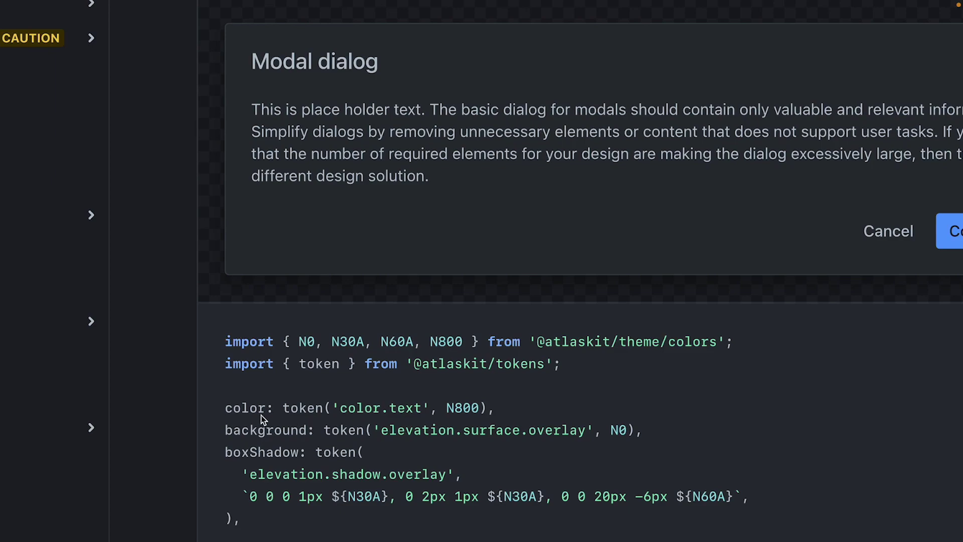
{"action": "left_click_drag", "start_coordinate": [246, 67], "coordinate": [387, 63]}
Step: Examine the modal dialog snippet token by token, highlighting color.text and the complete color declaration
{"action": "scroll", "coordinate": [365, 386], "scroll_direction": "down", "scroll_amount": 10}
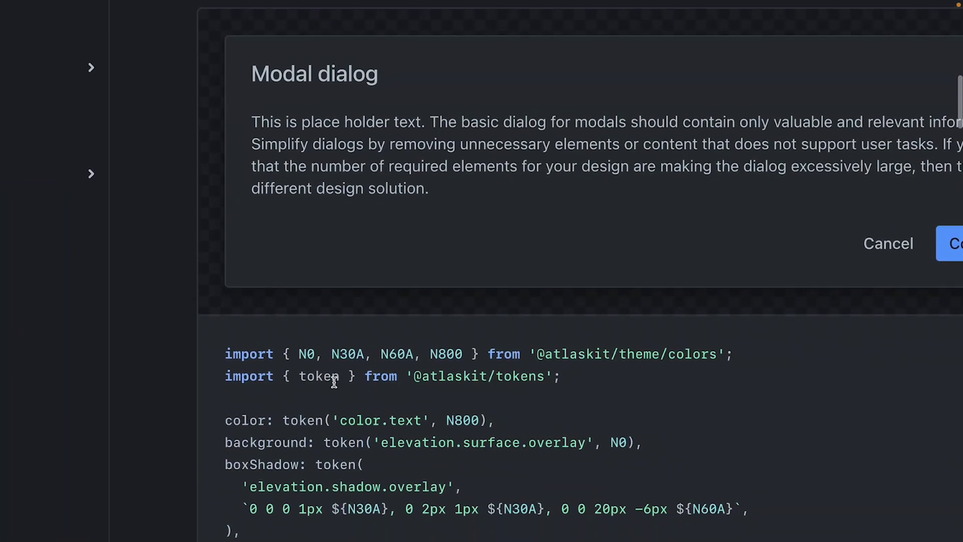
{"action": "scroll", "coordinate": [404, 411], "scroll_direction": "down", "scroll_amount": 1}
{"action": "mouse_move", "coordinate": [341, 389]}
{"action": "left_mouse_down"}
{"action": "mouse_move", "coordinate": [479, 388]}
{"action": "mouse_move", "coordinate": [343, 390]}
{"action": "left_mouse_up"}
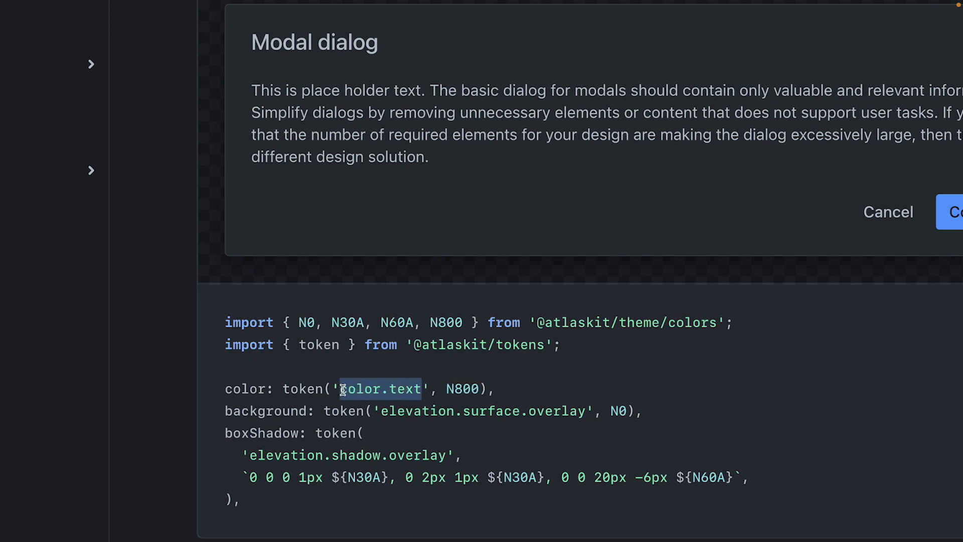
{"action": "left_click_drag", "start_coordinate": [233, 411], "coordinate": [375, 418]}
{"action": "left_click_drag", "start_coordinate": [251, 432], "coordinate": [399, 435]}
{"action": "left_click", "coordinate": [303, 456]}
{"action": "left_click_drag", "start_coordinate": [225, 455], "coordinate": [501, 389]}
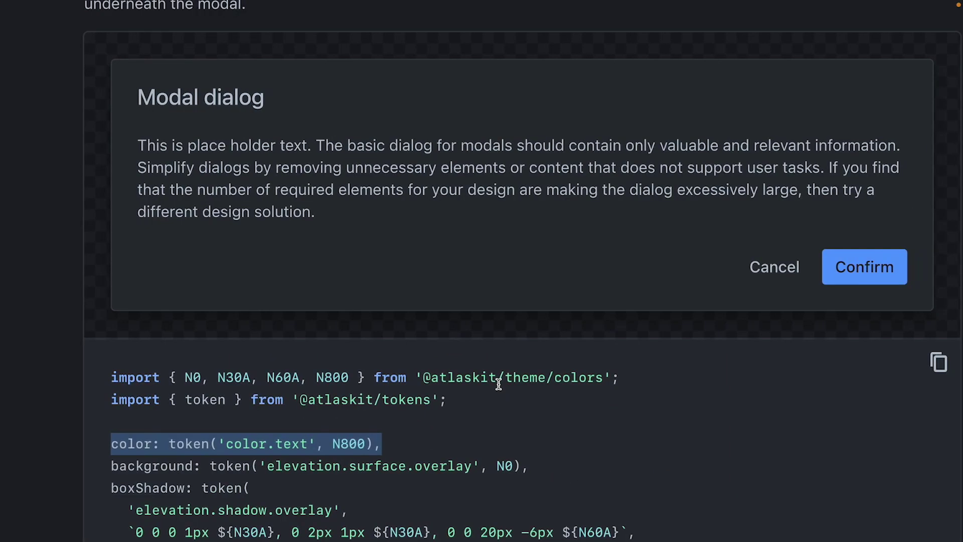
Step: Inspect the "Modal dialog" title in the developer tools and check the --ds-text variable behind its inherited body color
{"action": "right_click", "coordinate": [211, 101]}
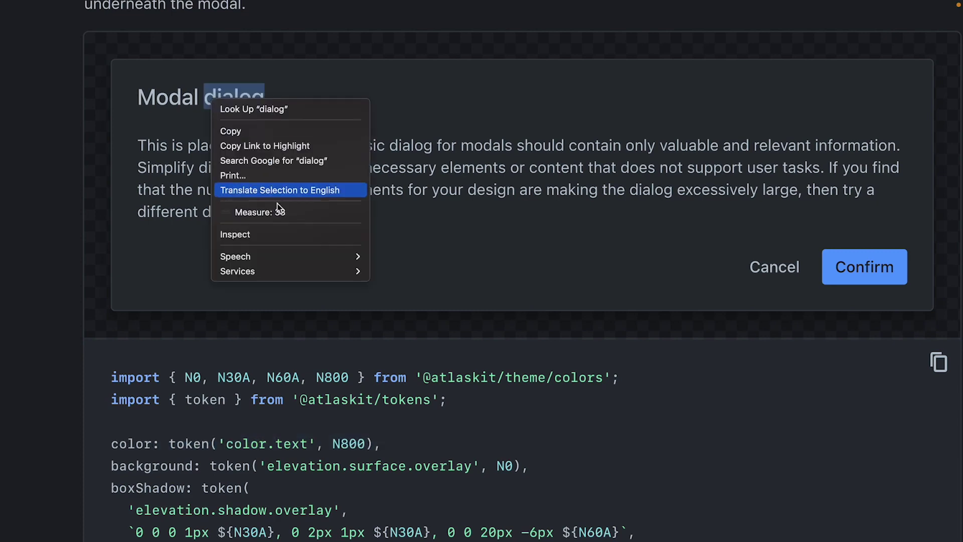
{"action": "left_click", "coordinate": [249, 235]}
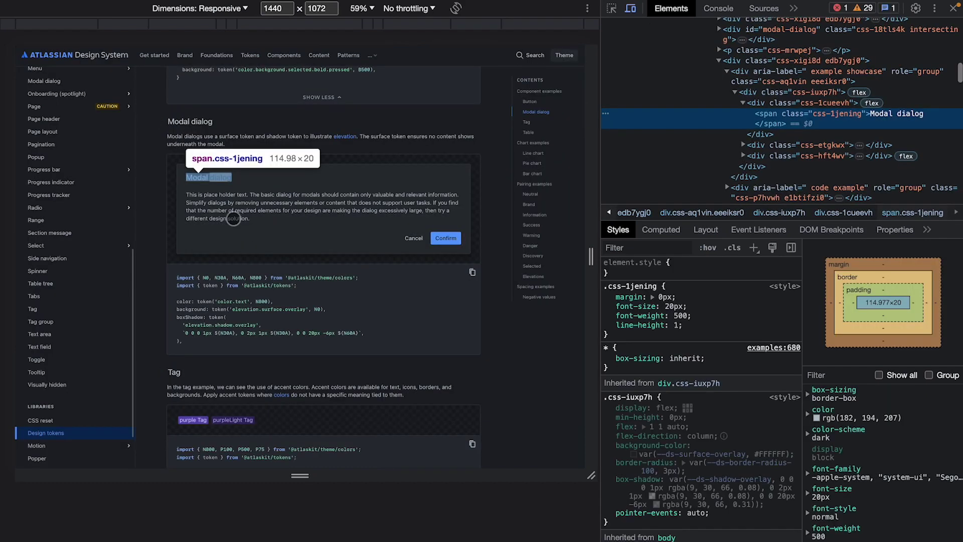
{"action": "scroll", "coordinate": [233, 219], "scroll_direction": "up", "scroll_amount": 5}
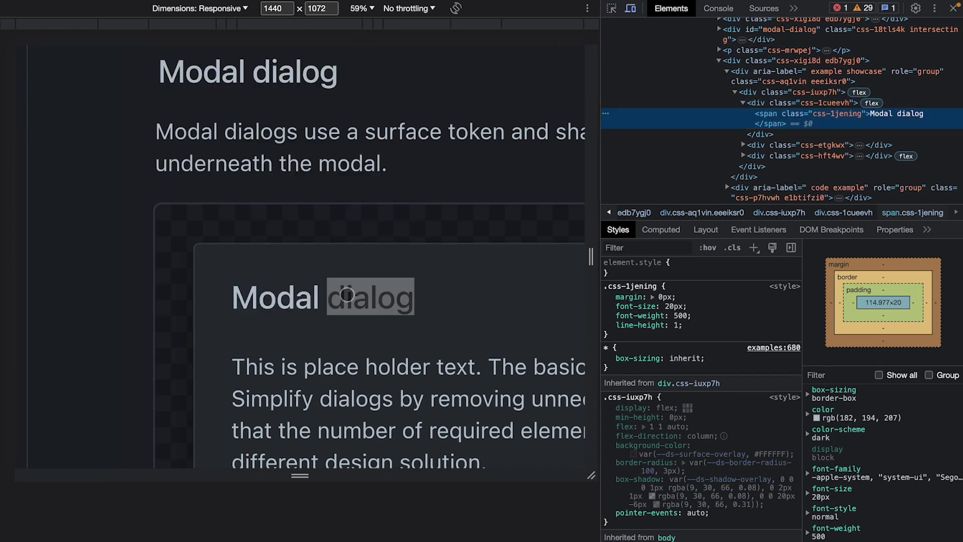
{"action": "scroll", "coordinate": [697, 355], "scroll_direction": "down", "scroll_amount": 2}
{"action": "scroll", "coordinate": [698, 354], "scroll_direction": "down", "scroll_amount": 10}
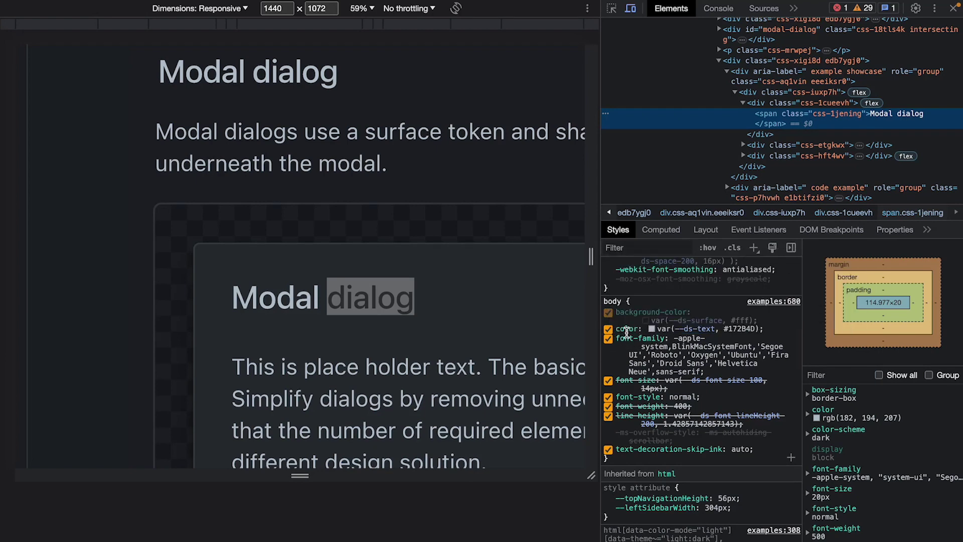
{"action": "left_click", "coordinate": [610, 329]}
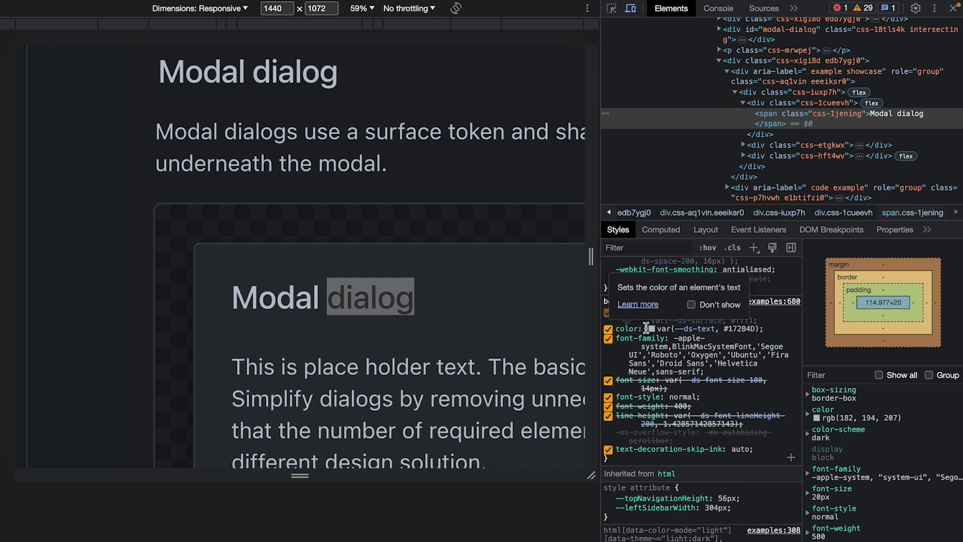
{"action": "mouse_move", "coordinate": [671, 329]}
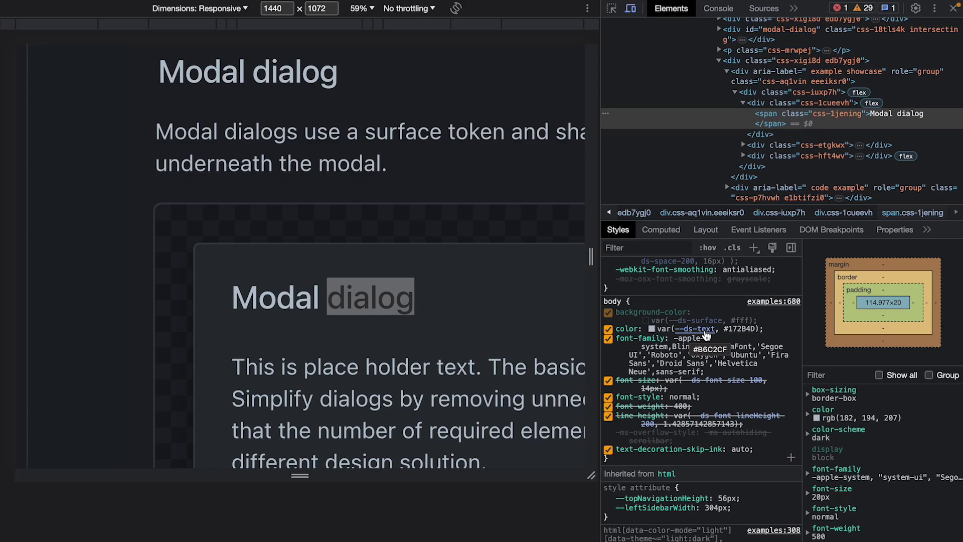
Step: Pick the modal dialog's Confirm button label as the inspected element
{"action": "scroll", "coordinate": [449, 359], "scroll_direction": "down", "scroll_amount": 5}
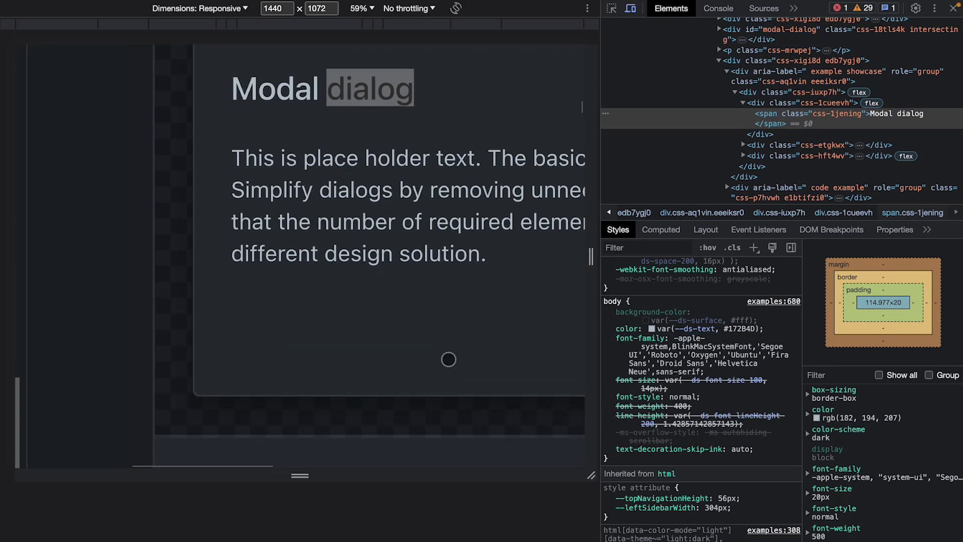
{"action": "scroll", "coordinate": [448, 359], "scroll_direction": "right", "scroll_amount": 10}
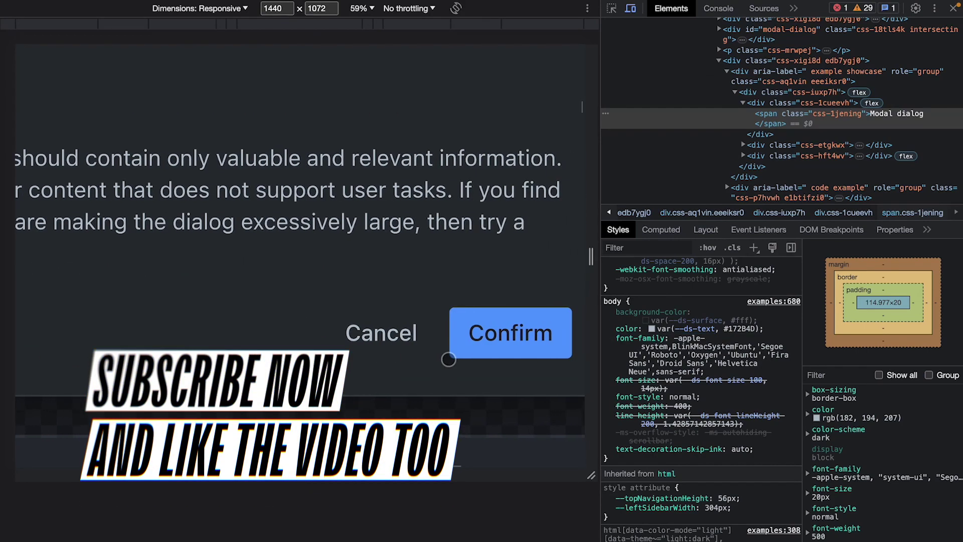
{"action": "scroll", "coordinate": [448, 359], "scroll_direction": "right", "scroll_amount": 3}
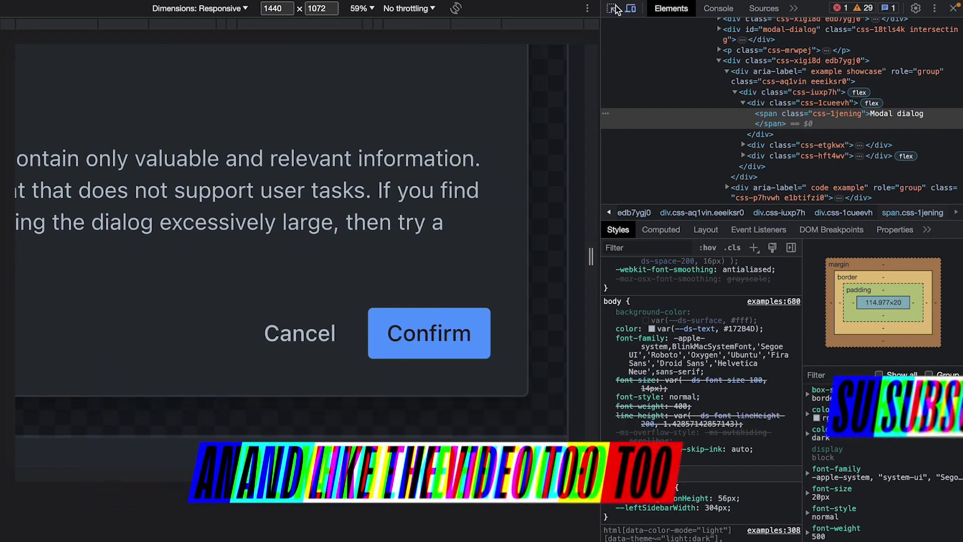
{"action": "left_click", "coordinate": [613, 9]}
{"action": "left_click", "coordinate": [438, 334]}
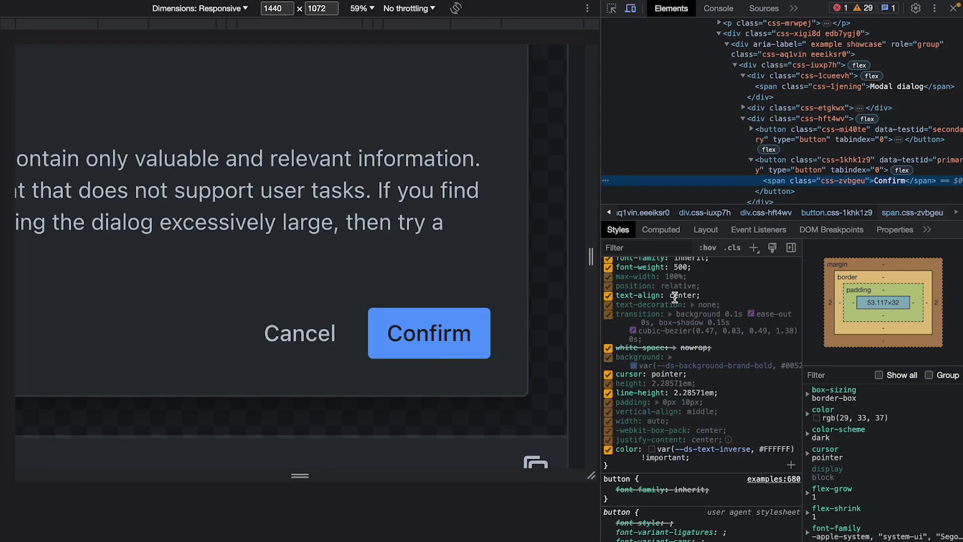
Step: Filter the Confirm label's styles by "color" and check the --ds-text-inverse variable in its color declaration
{"action": "scroll", "coordinate": [675, 297], "scroll_direction": "up", "scroll_amount": 5}
{"action": "scroll", "coordinate": [664, 453], "scroll_direction": "down", "scroll_amount": 3}
{"action": "left_click", "coordinate": [656, 248]}
{"action": "type", "text": "color"}
{"action": "scroll", "coordinate": [685, 382], "scroll_direction": "down", "scroll_amount": 15}
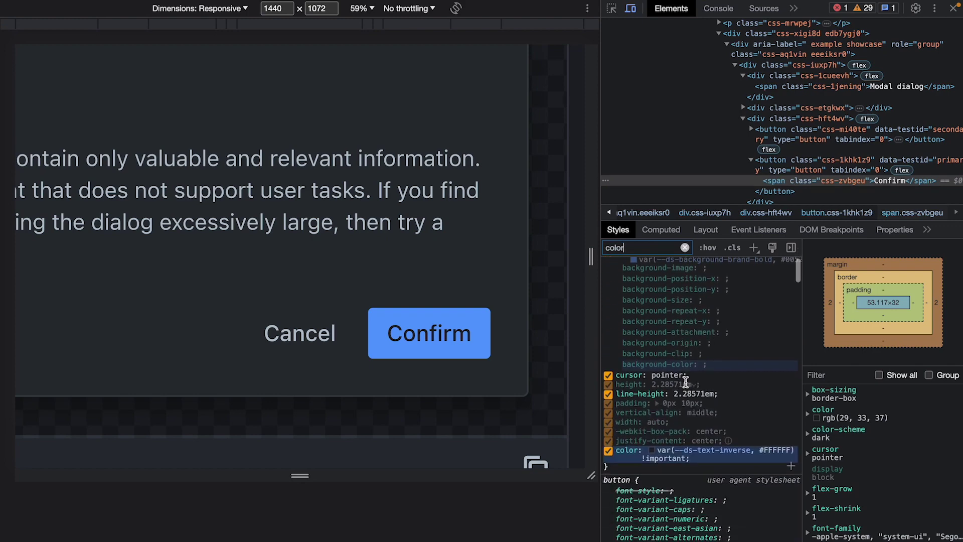
{"action": "scroll", "coordinate": [677, 507], "scroll_direction": "down", "scroll_amount": 4}
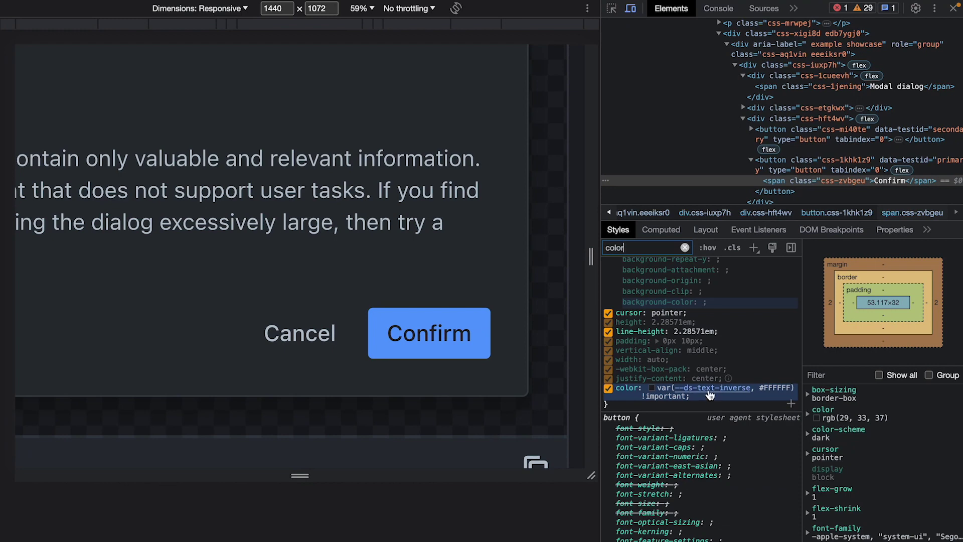
{"action": "mouse_move", "coordinate": [741, 395]}
Step: Return to the Button component example and examine the color and background tokens of its default state
{"action": "scroll", "coordinate": [335, 286], "scroll_direction": "left", "scroll_amount": 10}
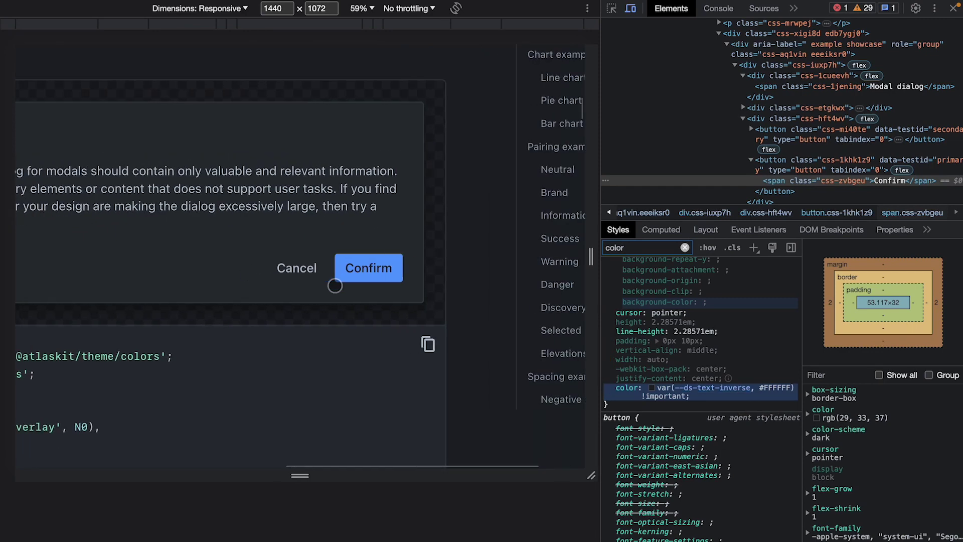
{"action": "scroll", "coordinate": [335, 285], "scroll_direction": "right", "scroll_amount": 10}
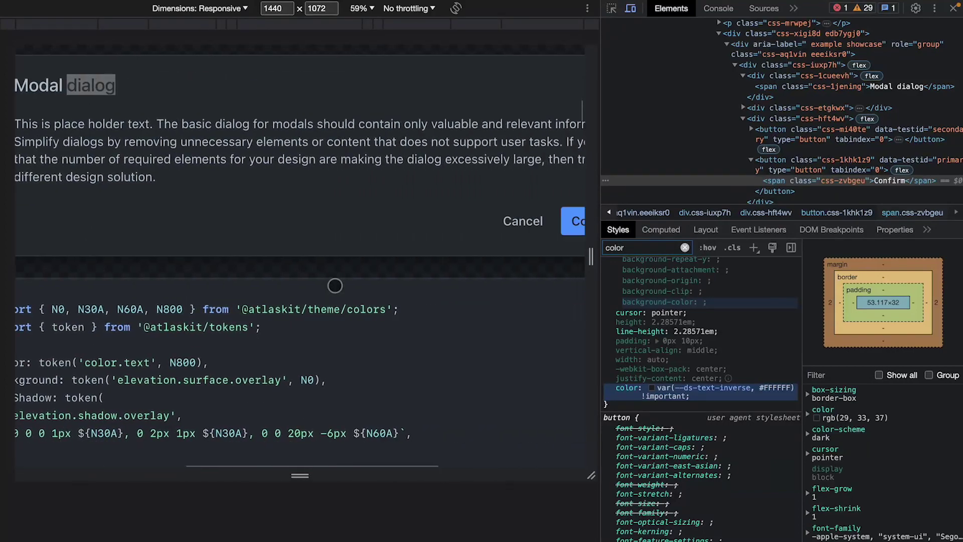
{"action": "scroll", "coordinate": [311, 275], "scroll_direction": "up", "scroll_amount": 5}
{"action": "scroll", "coordinate": [249, 250], "scroll_direction": "left", "scroll_amount": 2}
{"action": "scroll", "coordinate": [250, 249], "scroll_direction": "up", "scroll_amount": 15}
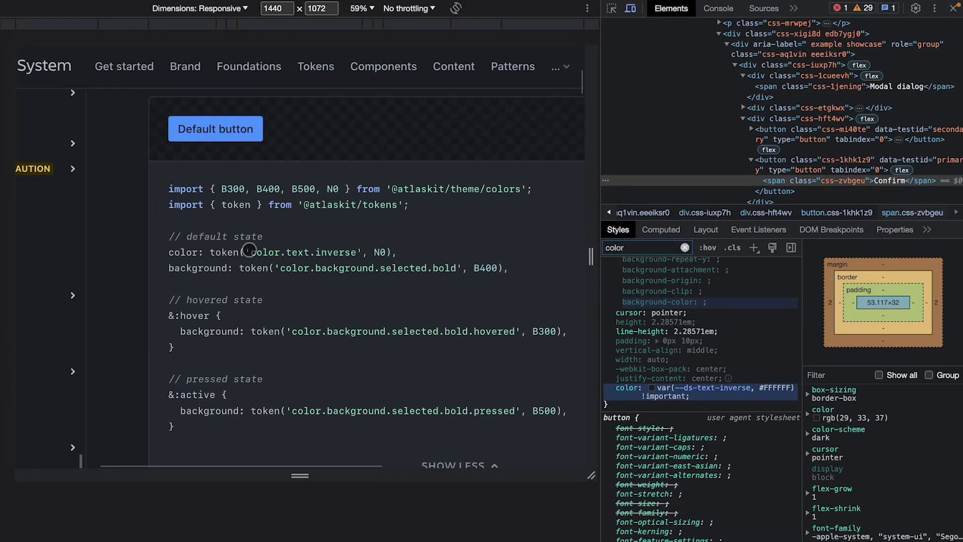
{"action": "scroll", "coordinate": [195, 210], "scroll_direction": "down", "scroll_amount": 3}
{"action": "scroll", "coordinate": [194, 210], "scroll_direction": "up", "scroll_amount": 5, "text": "ctrl"}
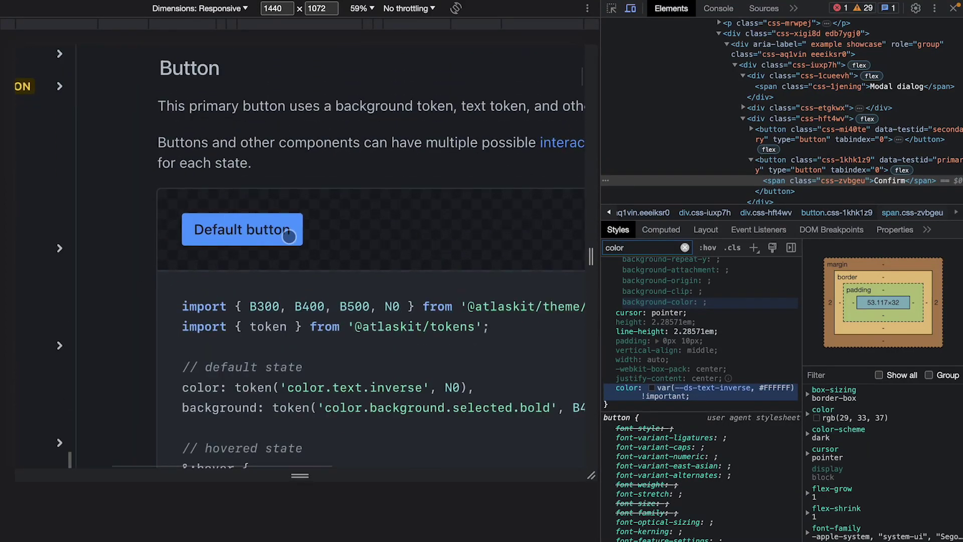
{"action": "scroll", "coordinate": [260, 239], "scroll_direction": "down", "scroll_amount": 3}
{"action": "scroll", "coordinate": [258, 251], "scroll_direction": "right", "scroll_amount": 5}
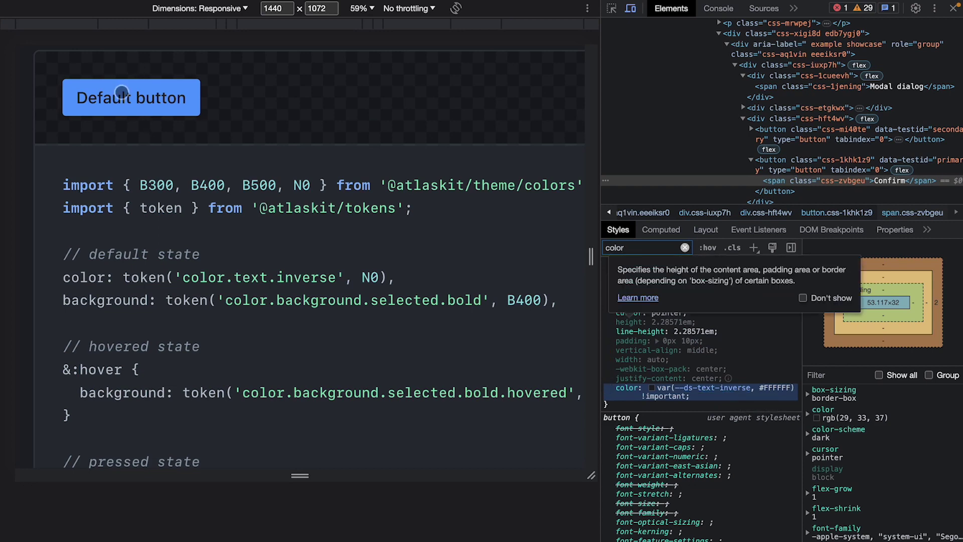
Step: Inspect the Default button element and check the value of the --ds-background-brand-bold variable in its background declaration
{"action": "left_click", "coordinate": [611, 8]}
{"action": "left_click", "coordinate": [193, 97]}
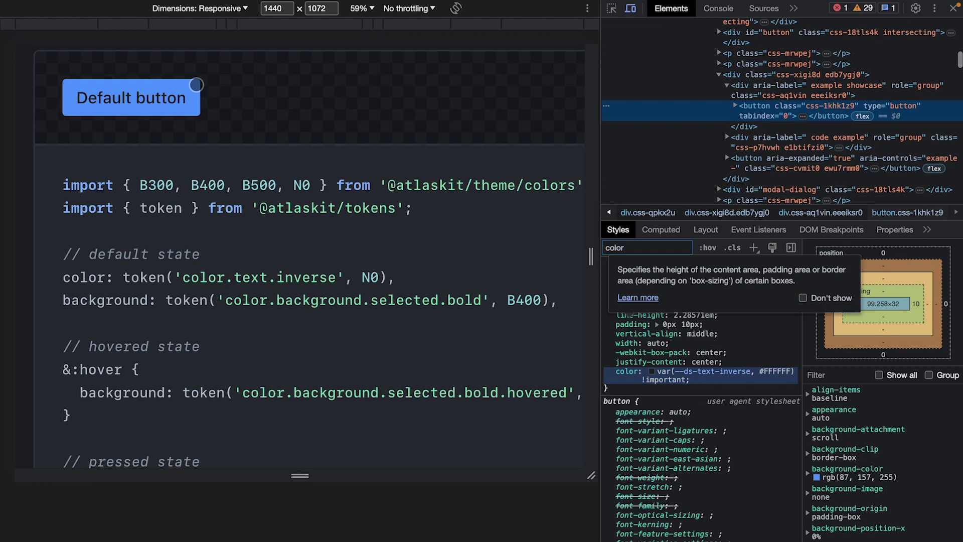
{"action": "scroll", "coordinate": [679, 459], "scroll_direction": "up", "scroll_amount": 5}
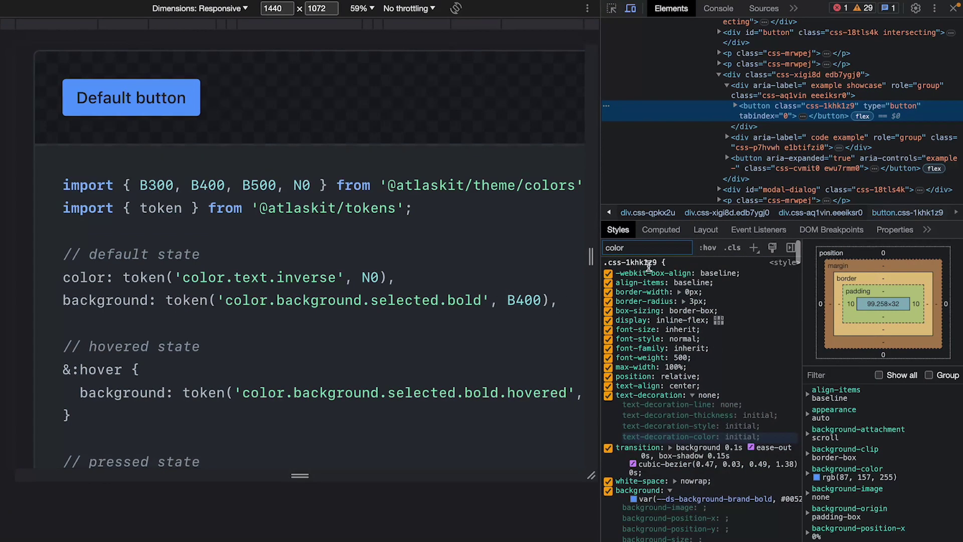
{"action": "scroll", "coordinate": [678, 459], "scroll_direction": "down", "scroll_amount": 5}
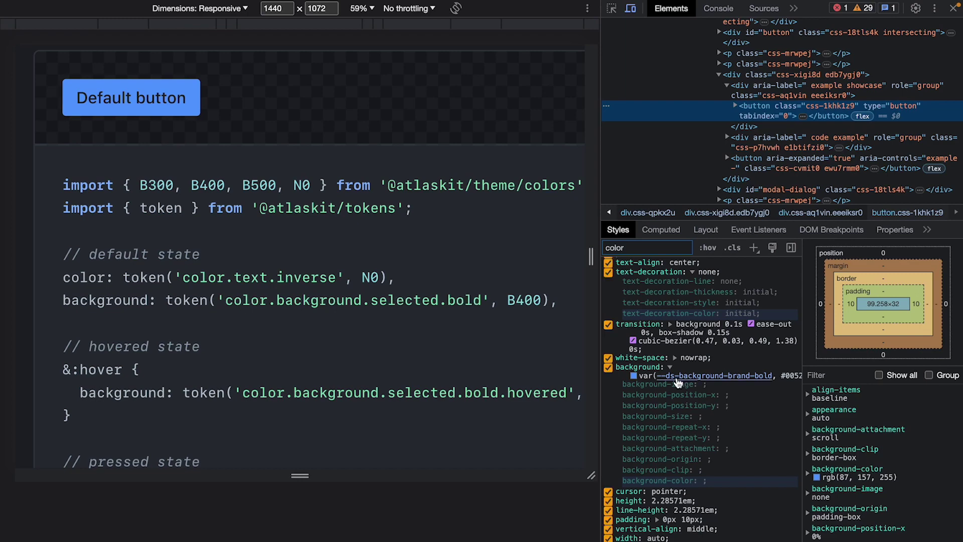
{"action": "mouse_move", "coordinate": [702, 384]}
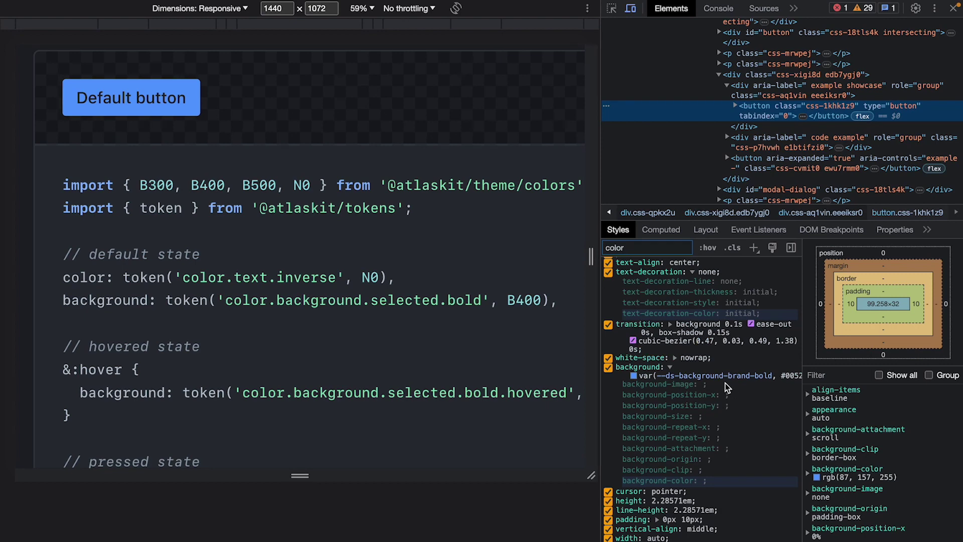
{"action": "mouse_move", "coordinate": [735, 379]}
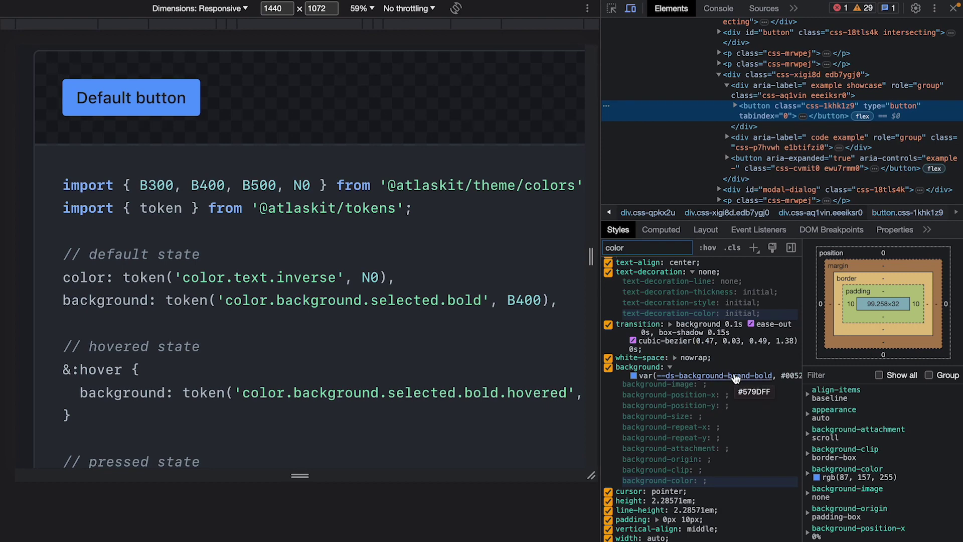
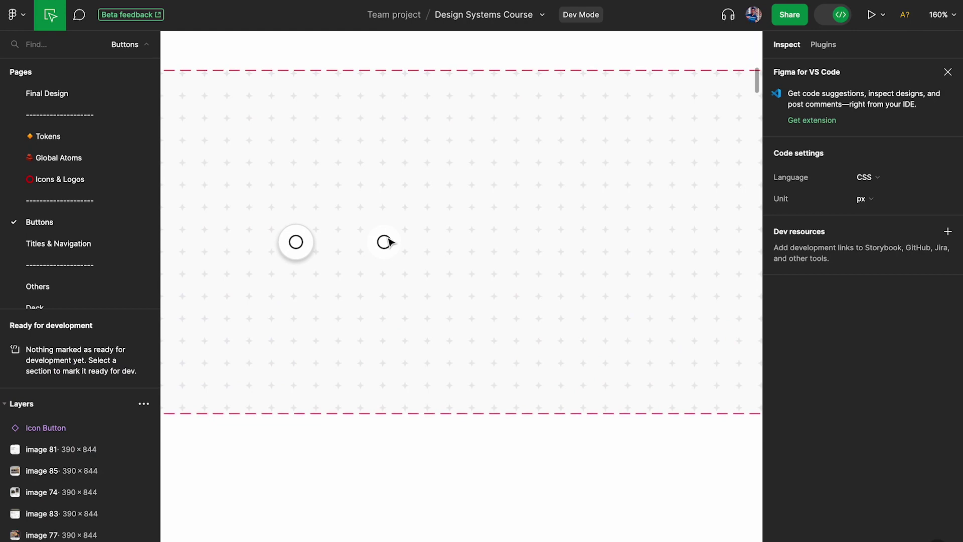
Step: Switch to the Design Systems Course file in Figma and select the non-elevated Icon Button variant for inspection in Dev Mode
{"action": "left_click", "coordinate": [384, 241]}
{"action": "left_click", "coordinate": [386, 235]}
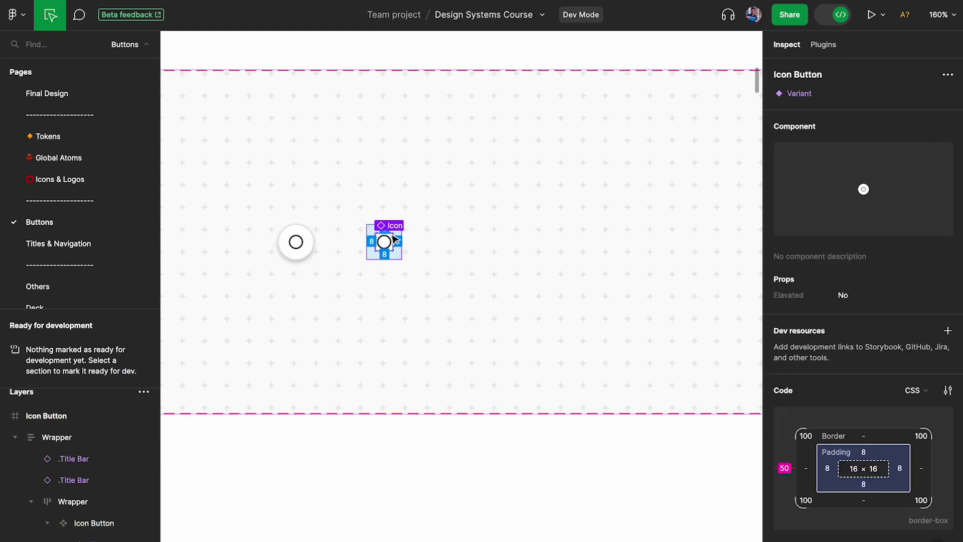
{"action": "left_click", "coordinate": [437, 224]}
{"action": "left_click", "coordinate": [399, 239]}
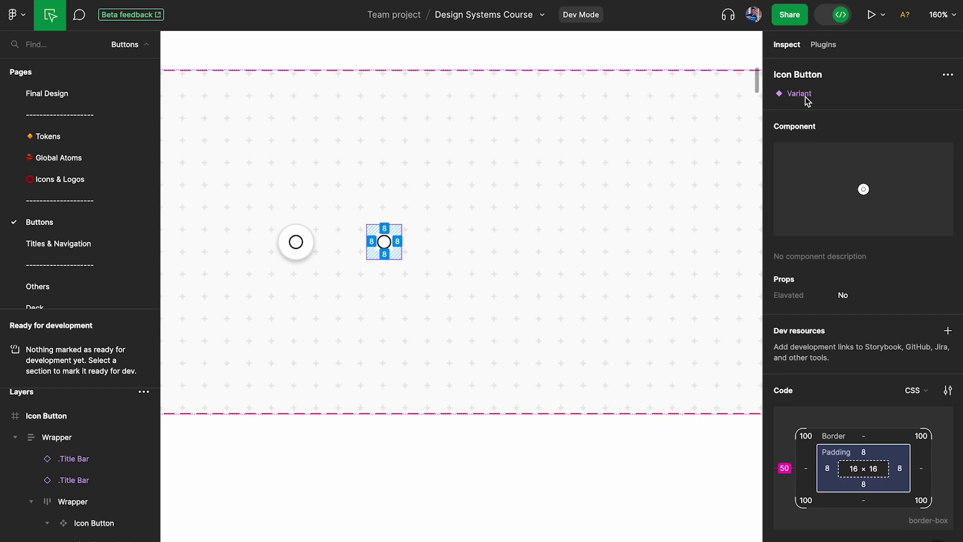
Step: Select the elevated Icon Button instance on the dark background and check its component type and properties
{"action": "scroll", "coordinate": [599, 197], "scroll_direction": "down", "scroll_amount": 5}
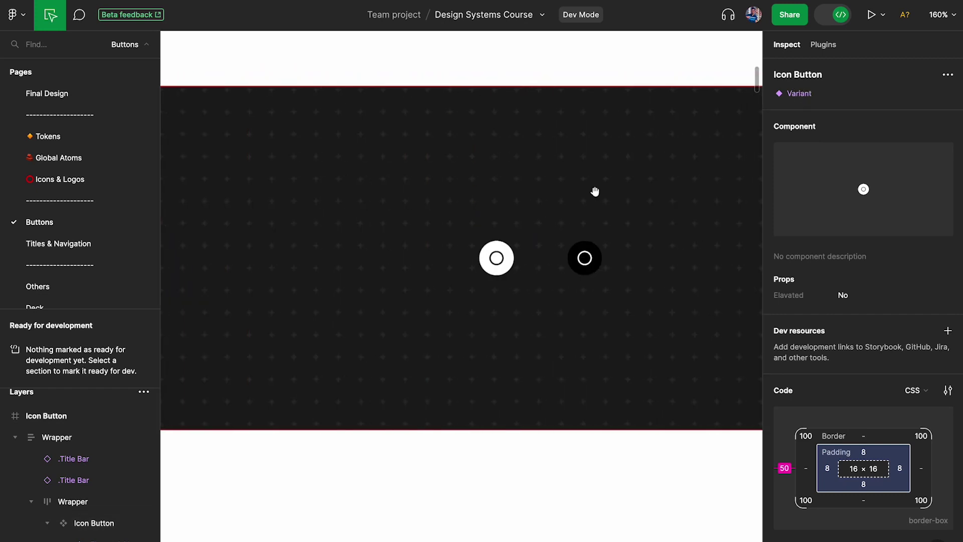
{"action": "scroll", "coordinate": [595, 189], "scroll_direction": "right", "scroll_amount": 2}
{"action": "left_click", "coordinate": [430, 261]}
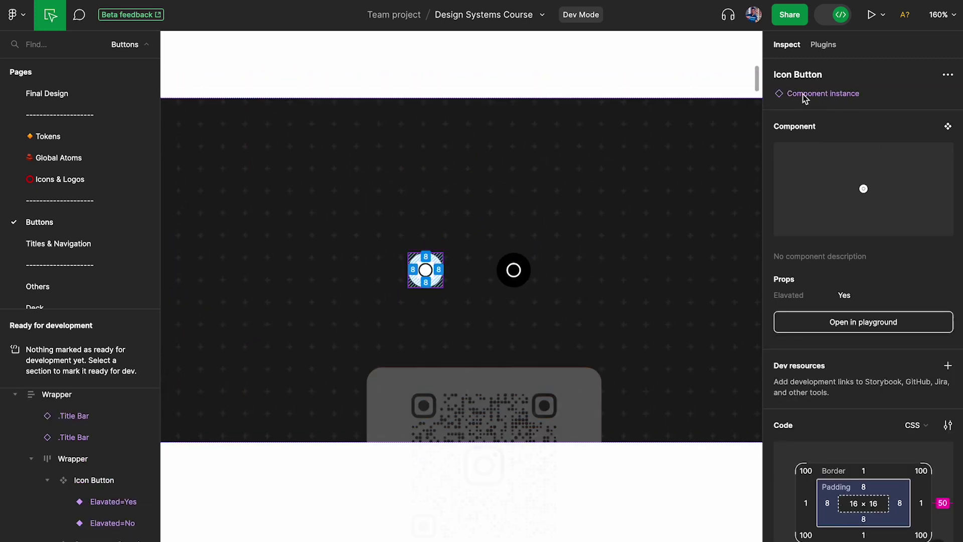
{"action": "scroll", "coordinate": [594, 252], "scroll_direction": "left", "scroll_amount": 10}
{"action": "scroll", "coordinate": [594, 252], "scroll_direction": "left", "scroll_amount": 2}
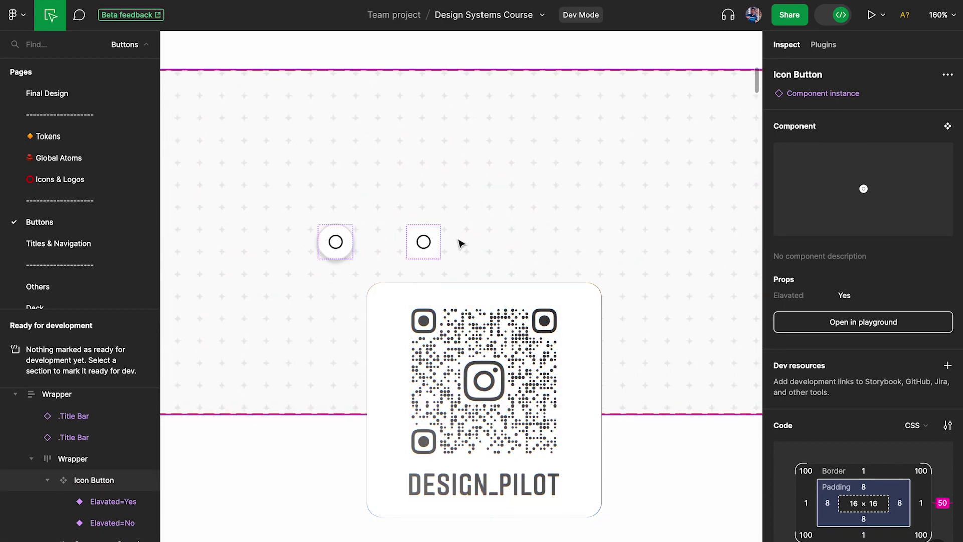
Step: Select the non-elevated Icon Button variant on the light background and review its Elavated property, layout code and style code
{"action": "left_click", "coordinate": [424, 241]}
{"action": "scroll", "coordinate": [887, 233], "scroll_direction": "down", "scroll_amount": 2}
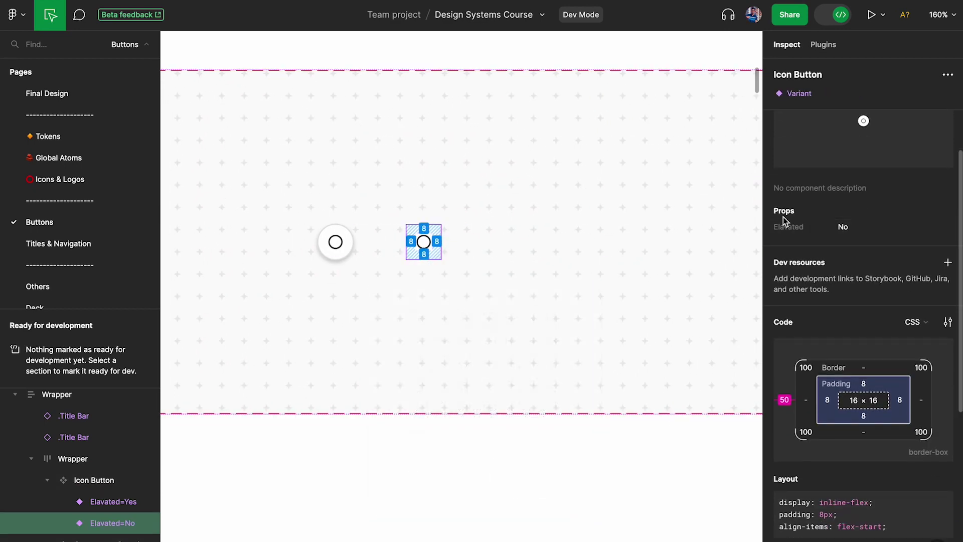
{"action": "left_click", "coordinate": [848, 228]}
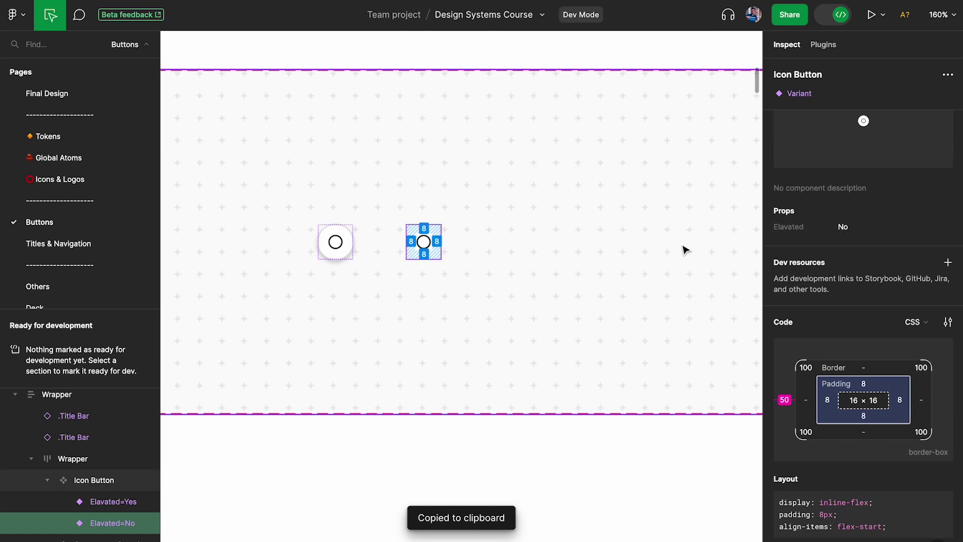
{"action": "scroll", "coordinate": [841, 208], "scroll_direction": "down", "scroll_amount": 5}
{"action": "scroll", "coordinate": [841, 206], "scroll_direction": "down", "scroll_amount": 2}
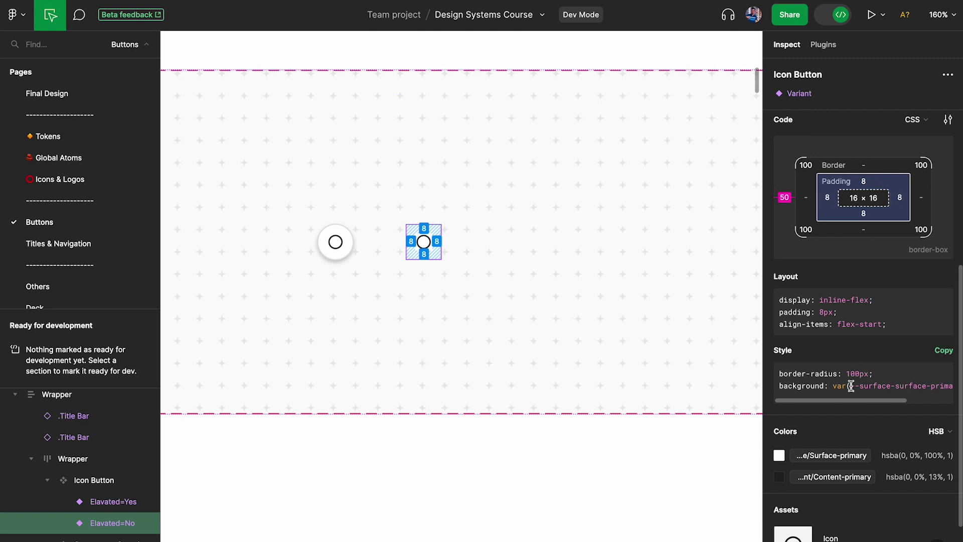
{"action": "scroll", "coordinate": [426, 221], "scroll_direction": "up", "scroll_amount": 5}
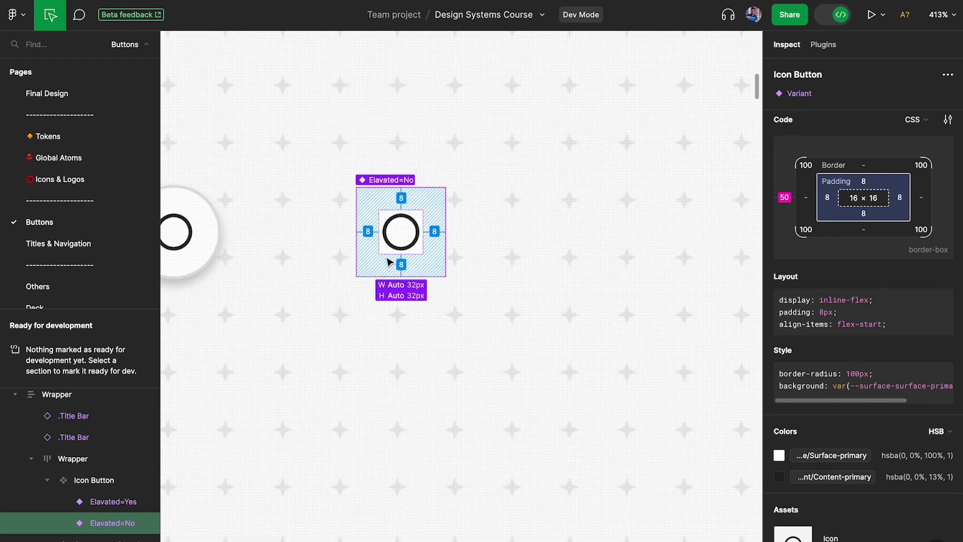
Step: Leave Dev Mode to check the fill color variable of the non-elevated variant in the design properties, and return to Dev Mode
{"action": "left_click", "coordinate": [839, 15]}
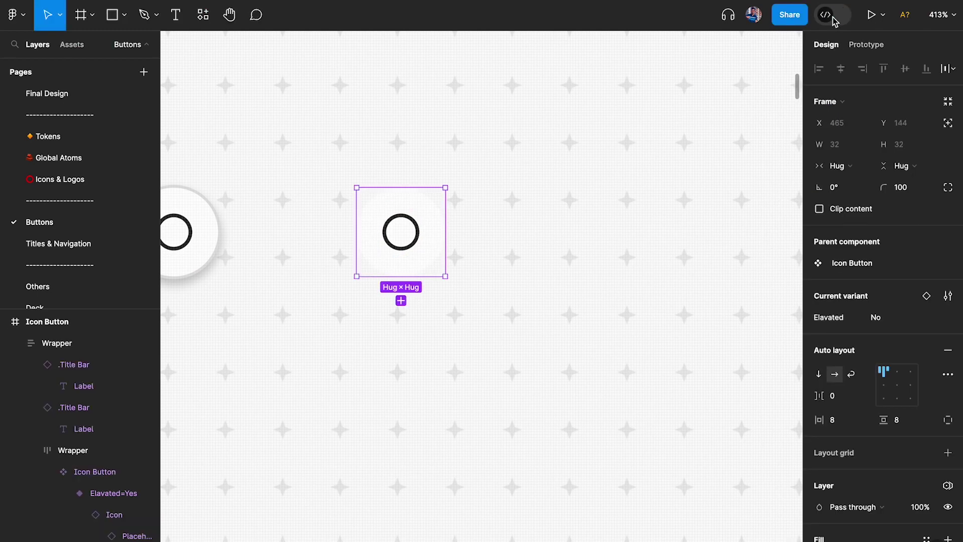
{"action": "scroll", "coordinate": [845, 382], "scroll_direction": "down", "scroll_amount": 4}
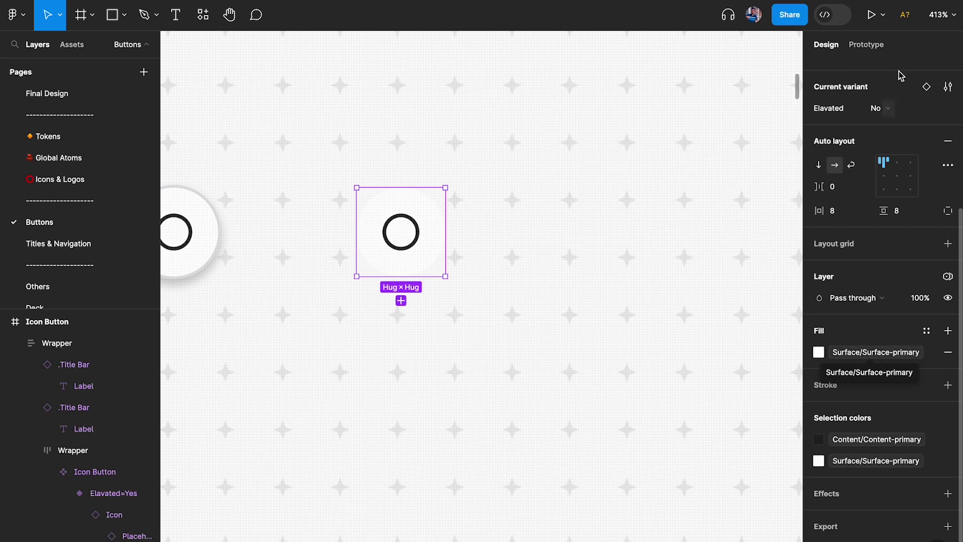
{"action": "scroll", "coordinate": [877, 116], "scroll_direction": "up", "scroll_amount": 4}
{"action": "left_click", "coordinate": [834, 16]}
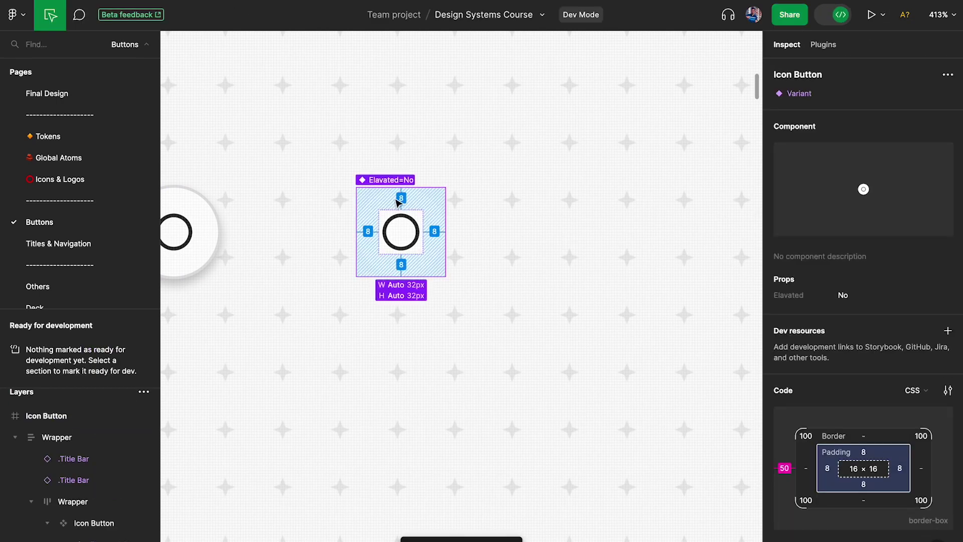
Step: Examine the surface-primary variable in the non-elevated variant's background declaration, and set the color format to Hex
{"action": "scroll", "coordinate": [905, 171], "scroll_direction": "down", "scroll_amount": 4}
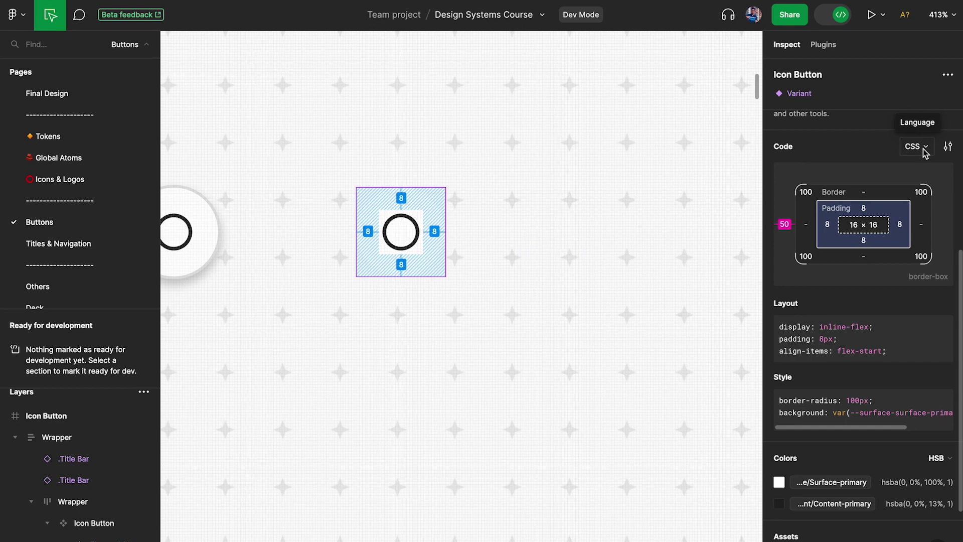
{"action": "scroll", "coordinate": [879, 273], "scroll_direction": "down", "scroll_amount": 3}
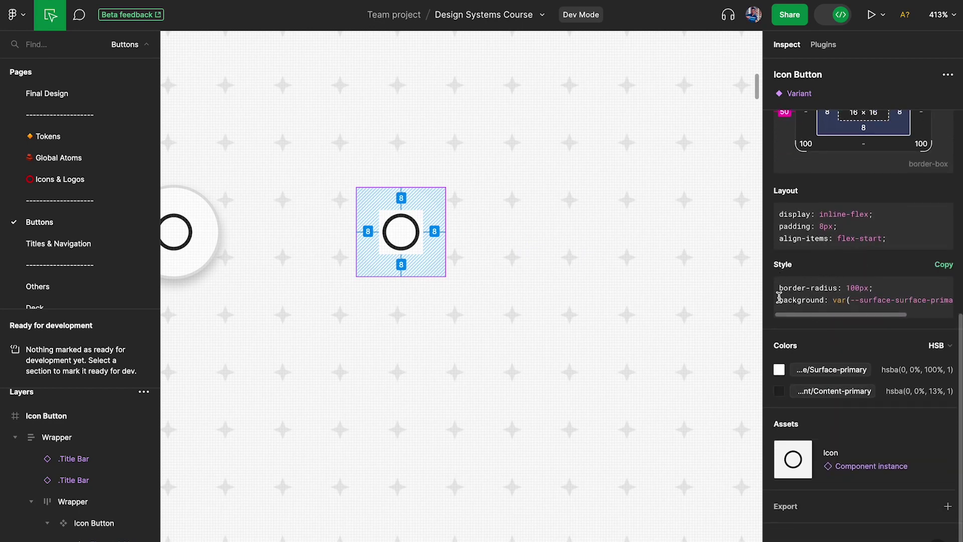
{"action": "left_click_drag", "start_coordinate": [780, 297], "coordinate": [898, 301]}
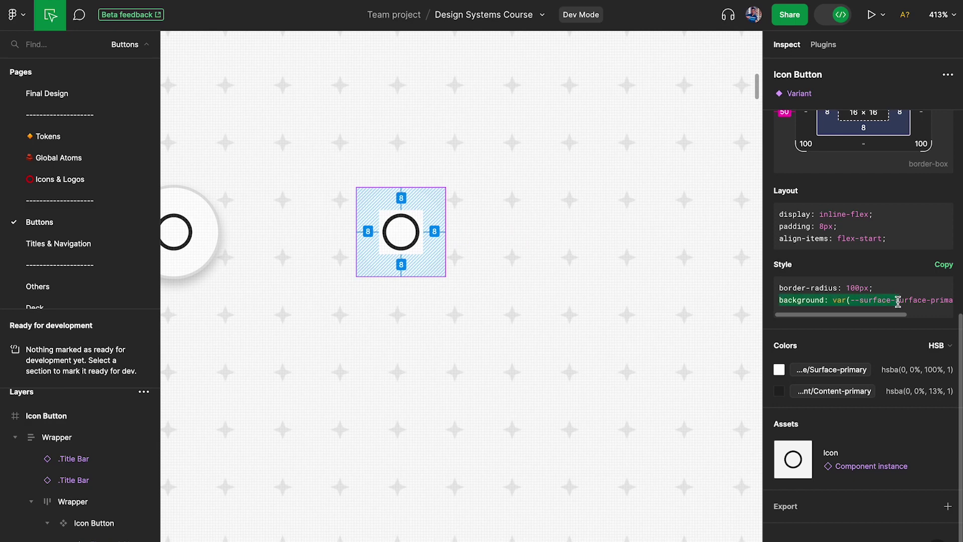
{"action": "left_click", "coordinate": [845, 300]}
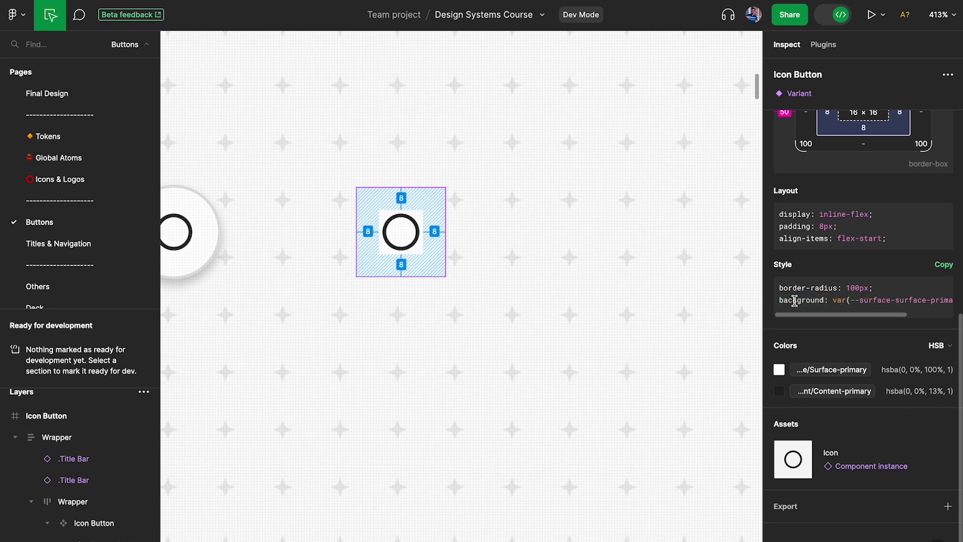
{"action": "left_click_drag", "start_coordinate": [780, 299], "coordinate": [895, 317]}
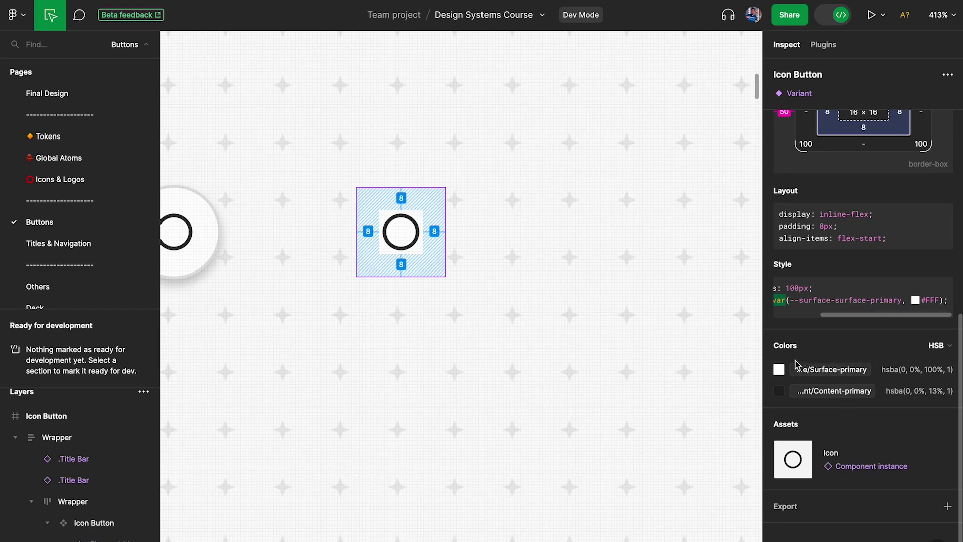
{"action": "left_click", "coordinate": [937, 345]}
{"action": "left_click", "coordinate": [928, 295]}
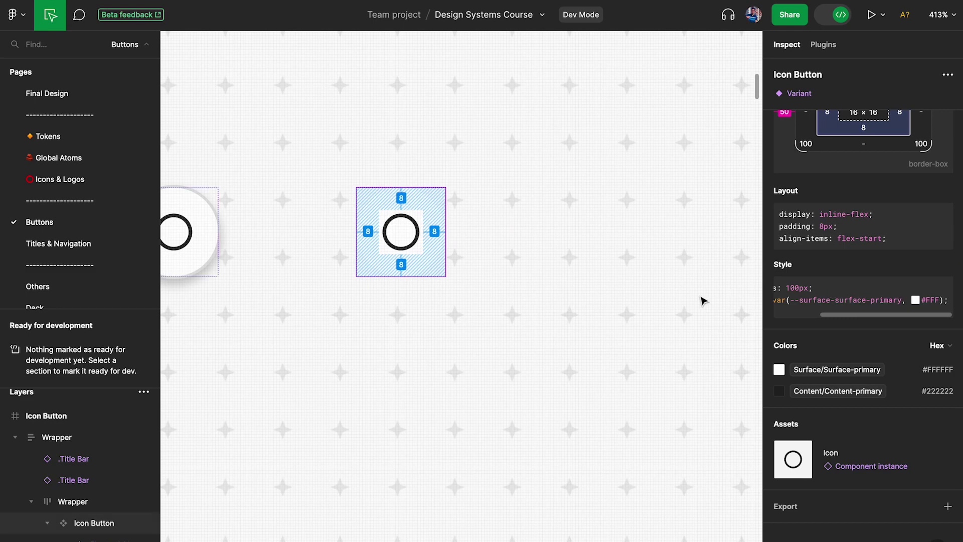
Step: Select the elevated Icon Button variant and review its layout, style code and color variables
{"action": "scroll", "coordinate": [699, 296], "scroll_direction": "left", "scroll_amount": 5}
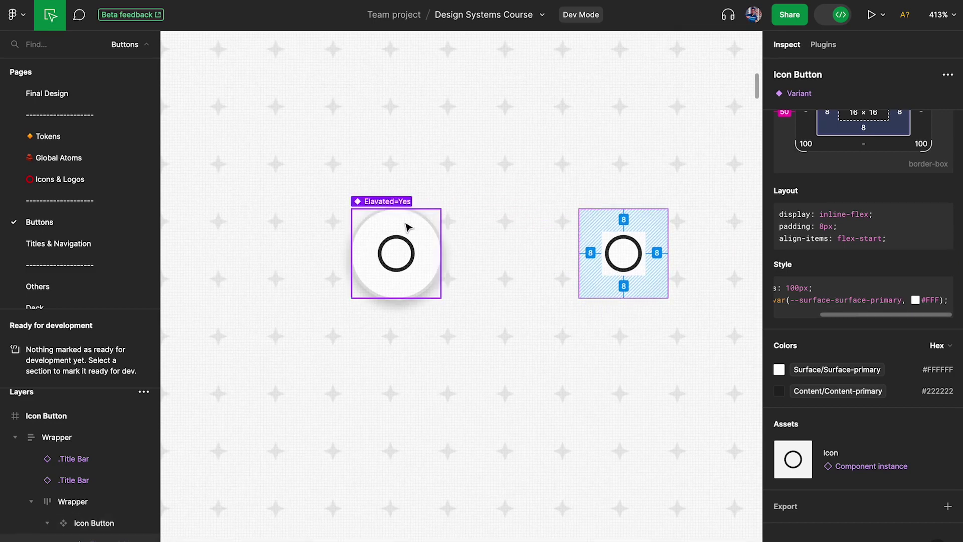
{"action": "left_click", "coordinate": [405, 283]}
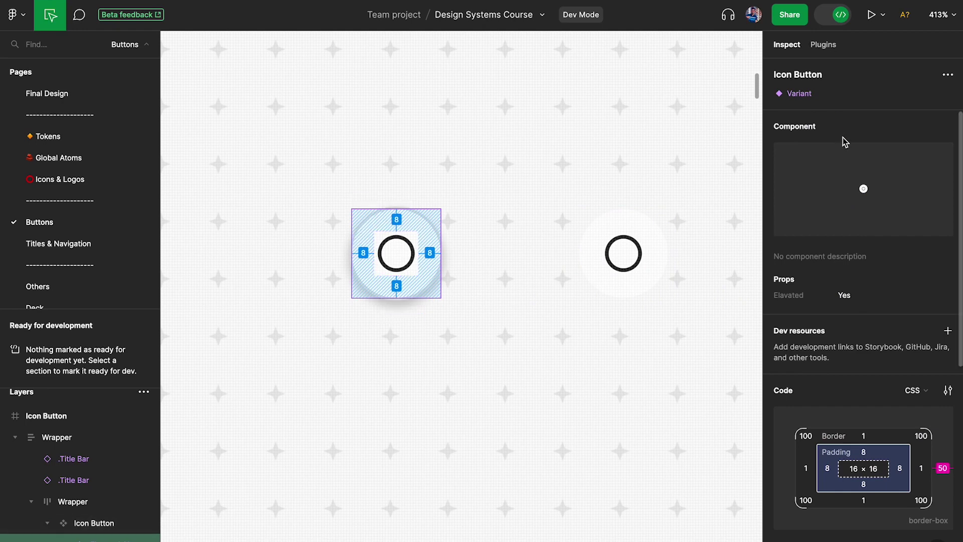
{"action": "scroll", "coordinate": [863, 203], "scroll_direction": "down", "scroll_amount": 6}
{"action": "scroll", "coordinate": [870, 296], "scroll_direction": "down", "scroll_amount": 2}
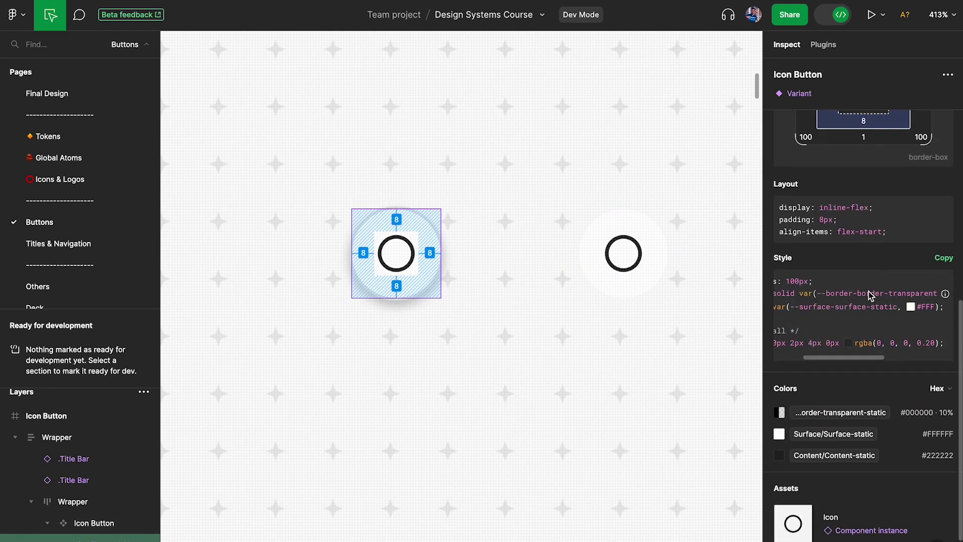
{"action": "scroll", "coordinate": [782, 321], "scroll_direction": "left", "scroll_amount": 3}
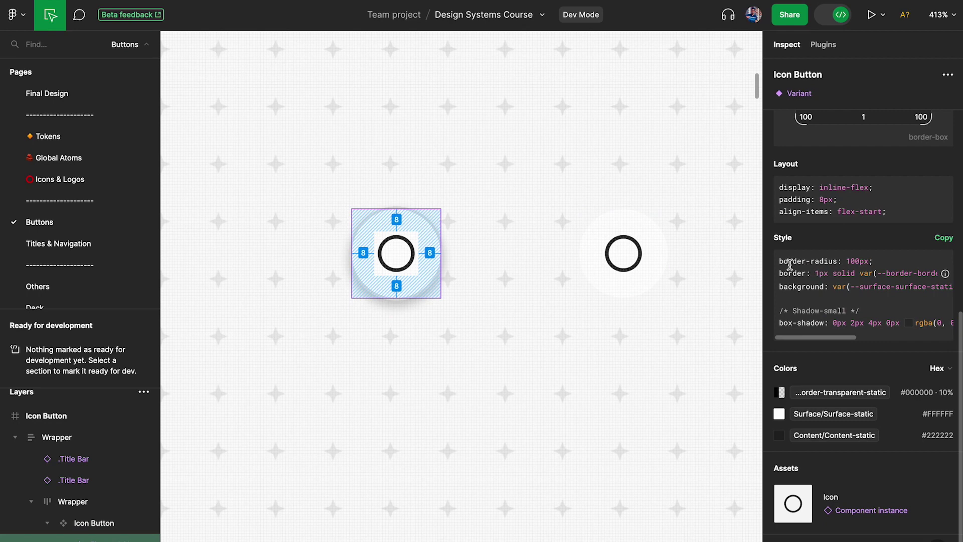
Step: Examine the border declaration in the elevated variant's style code, including its width, solid style and border-transparent-static variable
{"action": "left_click_drag", "start_coordinate": [780, 259], "coordinate": [914, 273]}
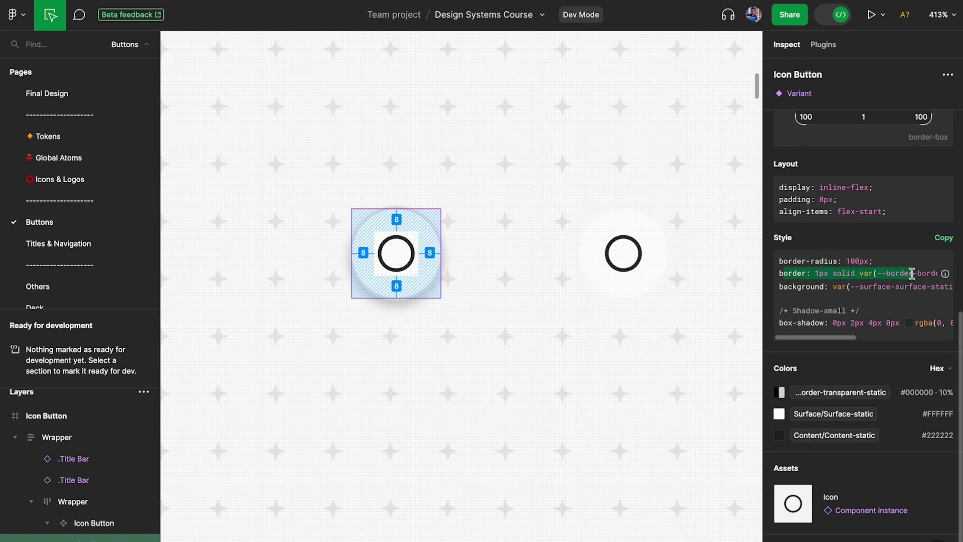
{"action": "left_click", "coordinate": [863, 276]}
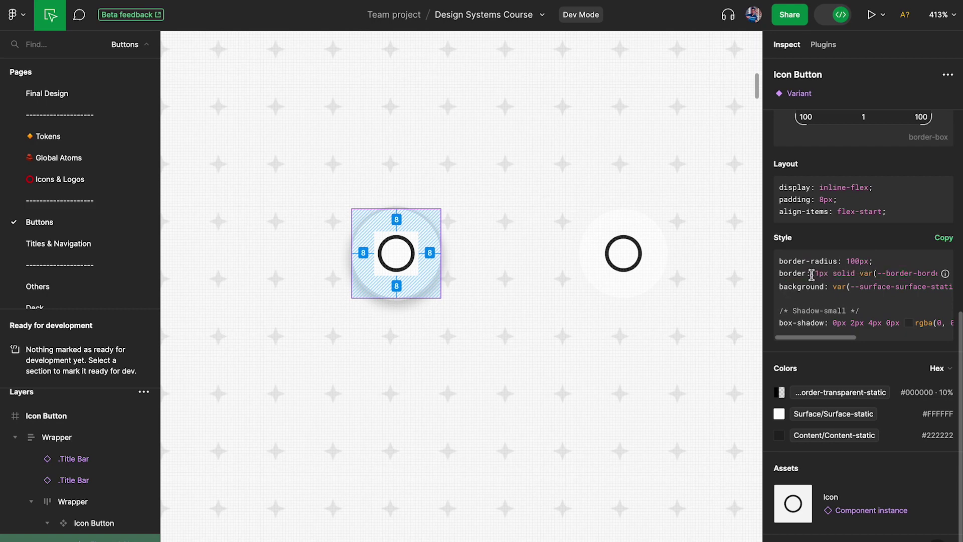
{"action": "mouse_move", "coordinate": [828, 272]}
{"action": "left_mouse_down"}
{"action": "mouse_move", "coordinate": [818, 273]}
{"action": "mouse_move", "coordinate": [843, 275]}
{"action": "mouse_move", "coordinate": [832, 275]}
{"action": "left_mouse_up"}
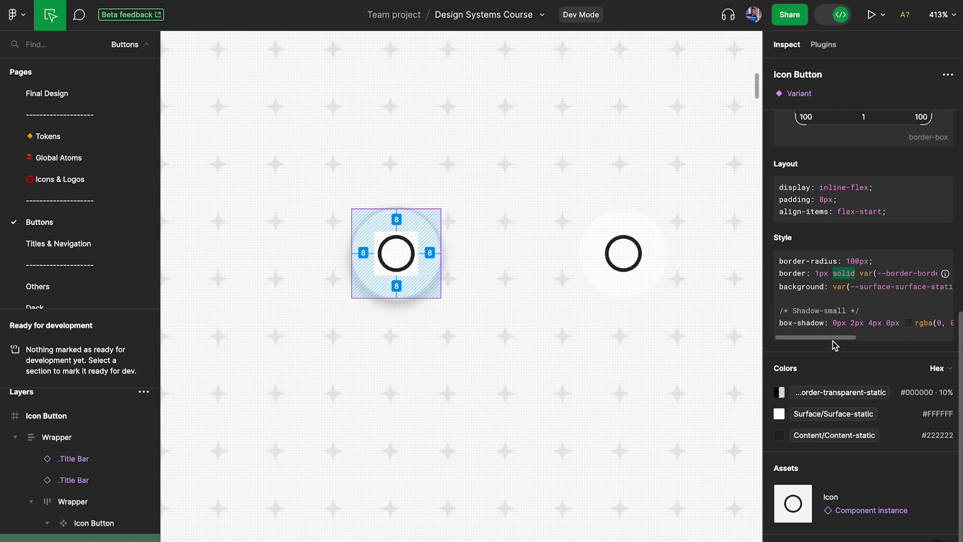
{"action": "scroll", "coordinate": [863, 334], "scroll_direction": "right", "scroll_amount": 5}
{"action": "scroll", "coordinate": [853, 301], "scroll_direction": "left", "scroll_amount": 1}
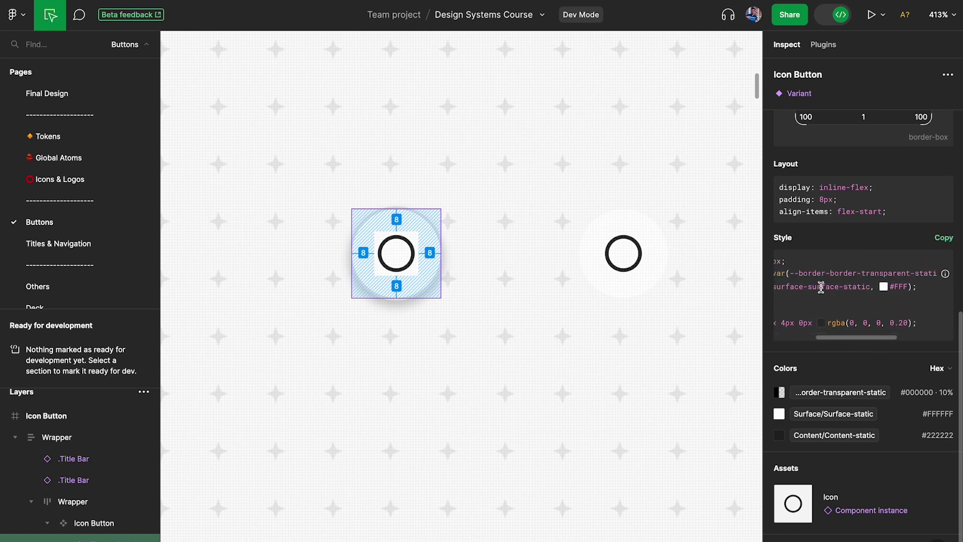
{"action": "left_click_drag", "start_coordinate": [790, 273], "coordinate": [804, 273]}
{"action": "left_click_drag", "start_coordinate": [853, 273], "coordinate": [784, 272]}
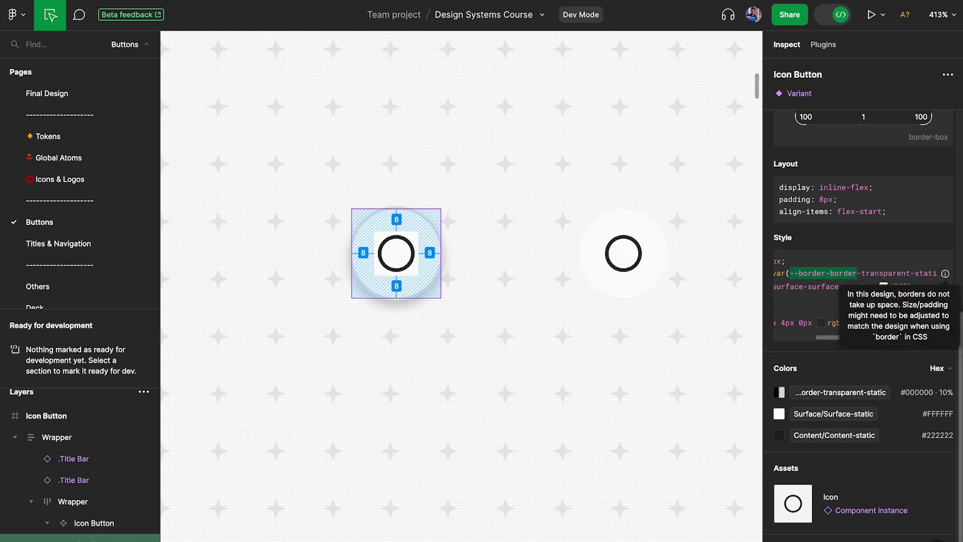
{"action": "scroll", "coordinate": [912, 304], "scroll_direction": "down", "scroll_amount": 2}
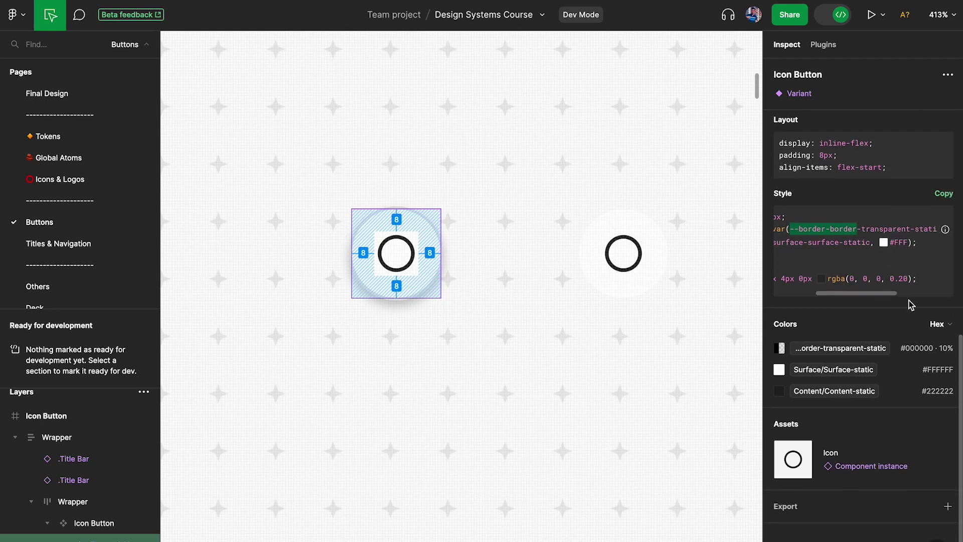
{"action": "left_click_drag", "start_coordinate": [886, 294], "coordinate": [833, 300]}
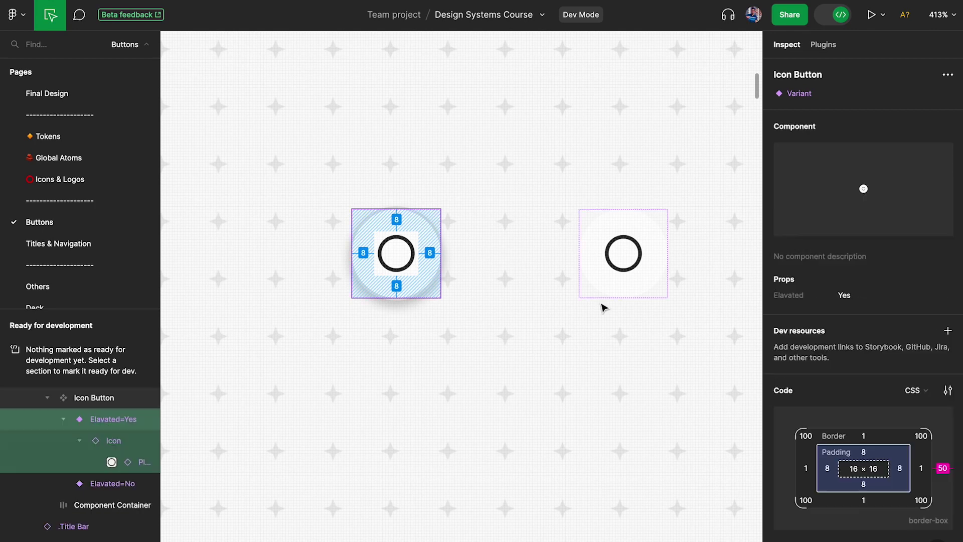
Step: Open the Titles & Navigation page and inspect the layout and style code of the centre-aligned Navigation Bar variant
{"action": "key", "text": "shift+1"}
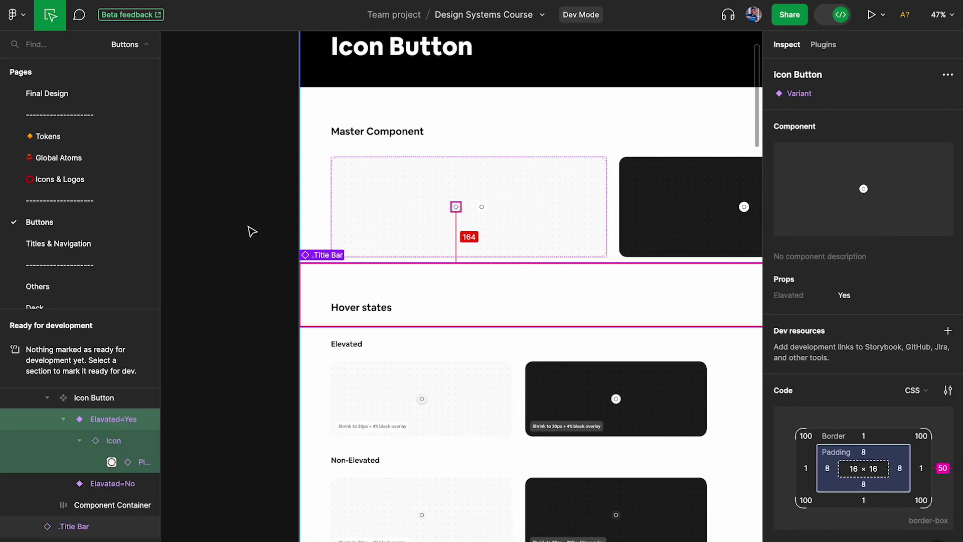
{"action": "left_click", "coordinate": [90, 248]}
{"action": "scroll", "coordinate": [458, 267], "scroll_direction": "up", "scroll_amount": 8}
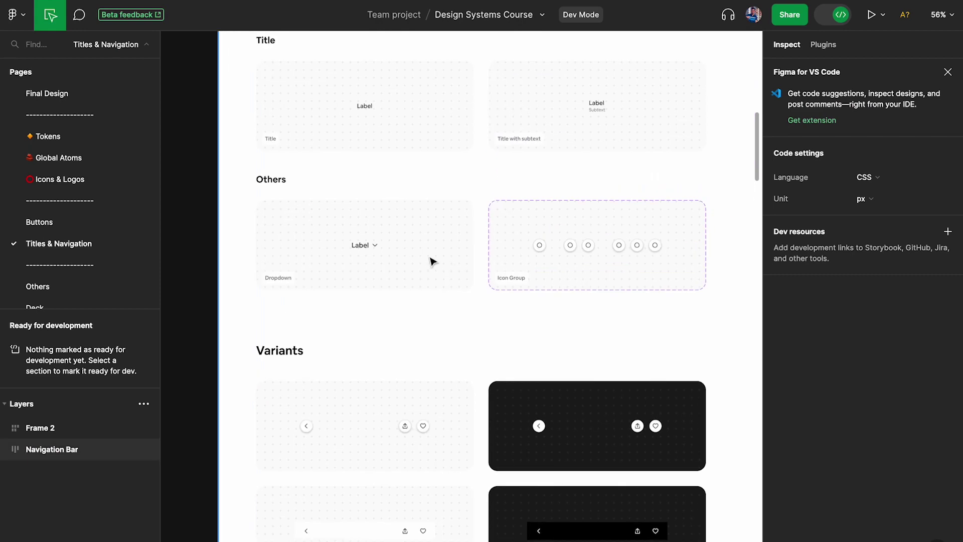
{"action": "scroll", "coordinate": [400, 245], "scroll_direction": "up", "scroll_amount": 5}
{"action": "scroll", "coordinate": [557, 300], "scroll_direction": "up", "scroll_amount": 10}
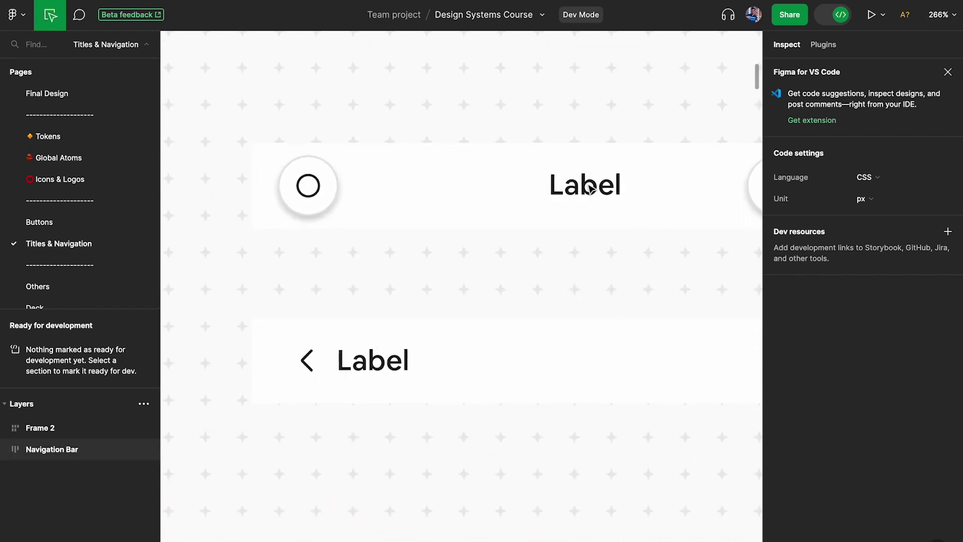
{"action": "left_click", "coordinate": [590, 188]}
{"action": "left_click", "coordinate": [593, 190]}
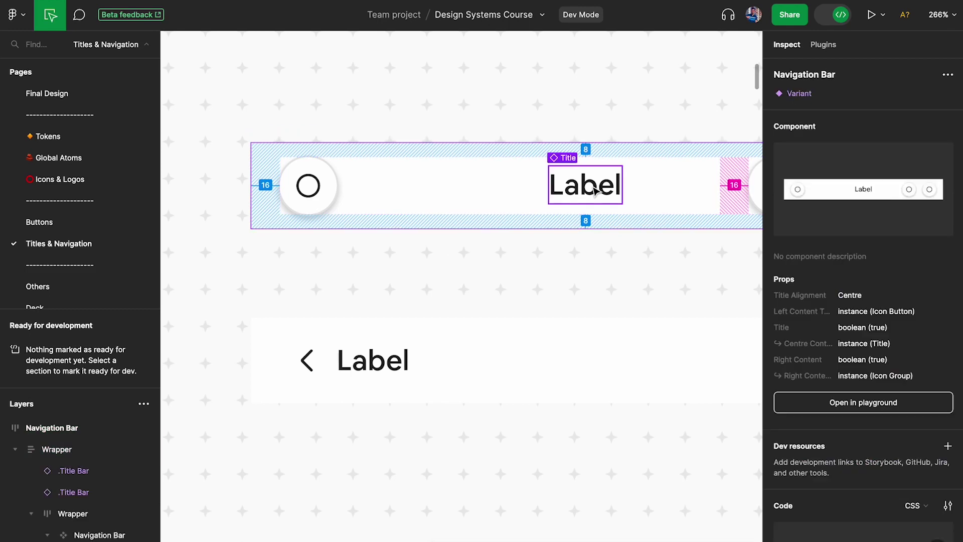
{"action": "scroll", "coordinate": [888, 322], "scroll_direction": "down", "scroll_amount": 8}
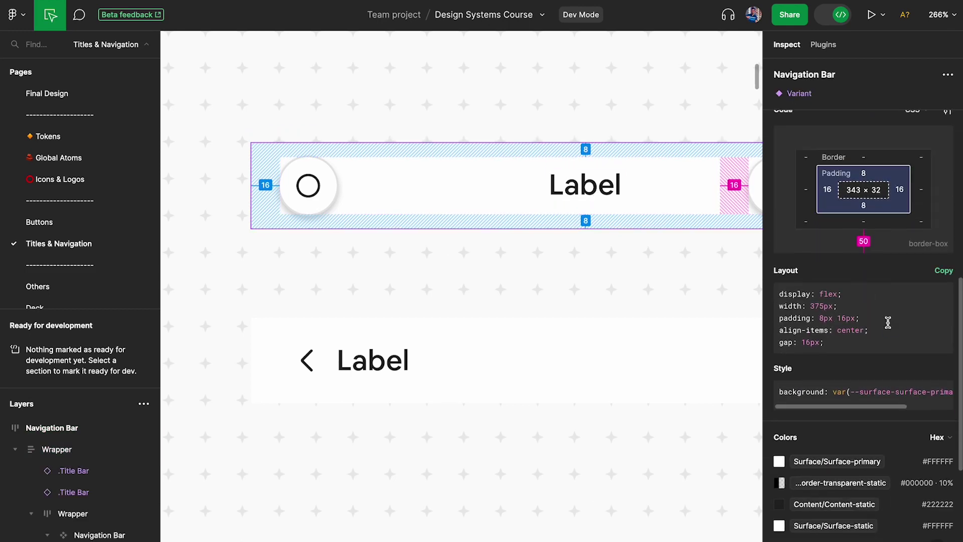
Step: Select the Label text in the centre-aligned Navigation Bar and examine the color variable in its typography code
{"action": "left_click", "coordinate": [597, 193]}
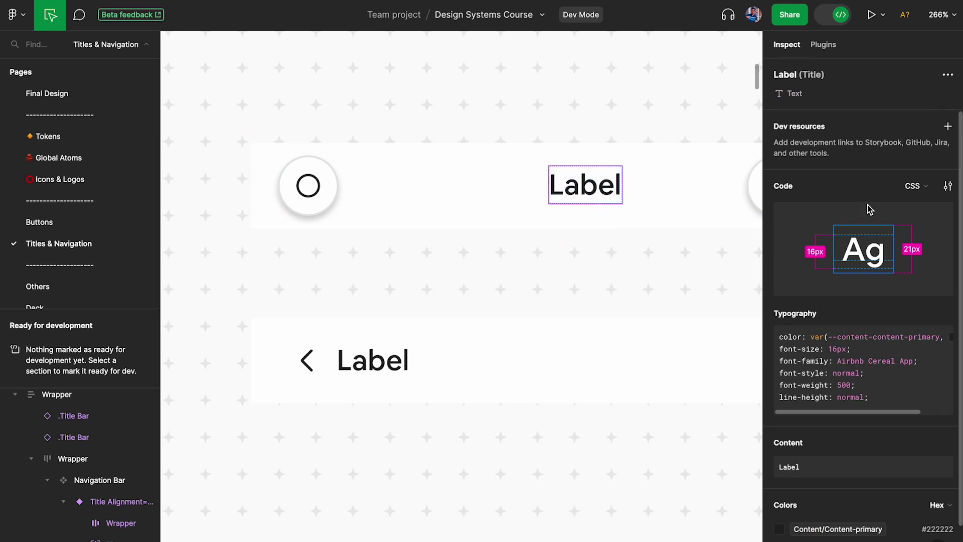
{"action": "scroll", "coordinate": [873, 241], "scroll_direction": "down", "scroll_amount": 1}
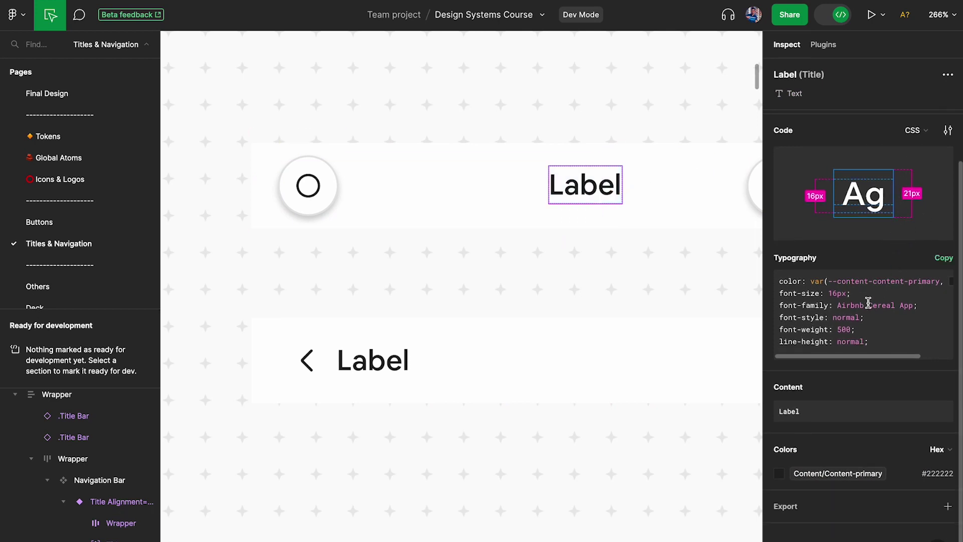
{"action": "left_click_drag", "start_coordinate": [884, 334], "coordinate": [829, 282]}
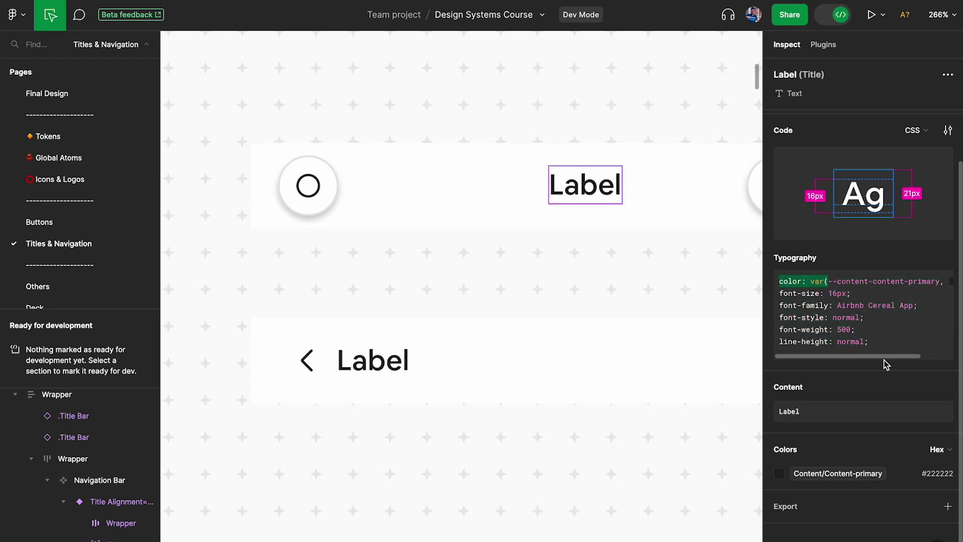
Step: Select the centre-aligned Navigation Bar variant and switch its code language to SwiftUI
{"action": "left_click", "coordinate": [624, 269]}
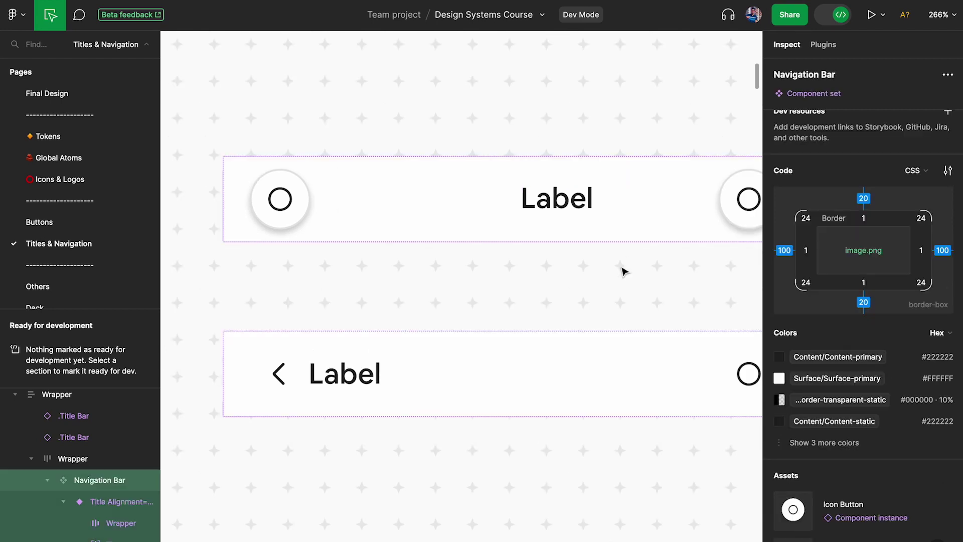
{"action": "left_click", "coordinate": [622, 240]}
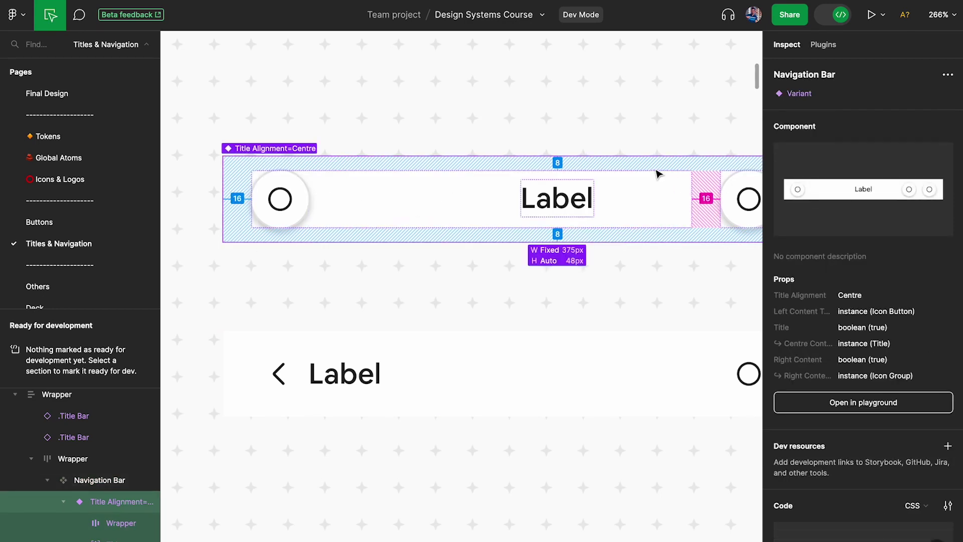
{"action": "scroll", "coordinate": [918, 216], "scroll_direction": "down", "scroll_amount": 5}
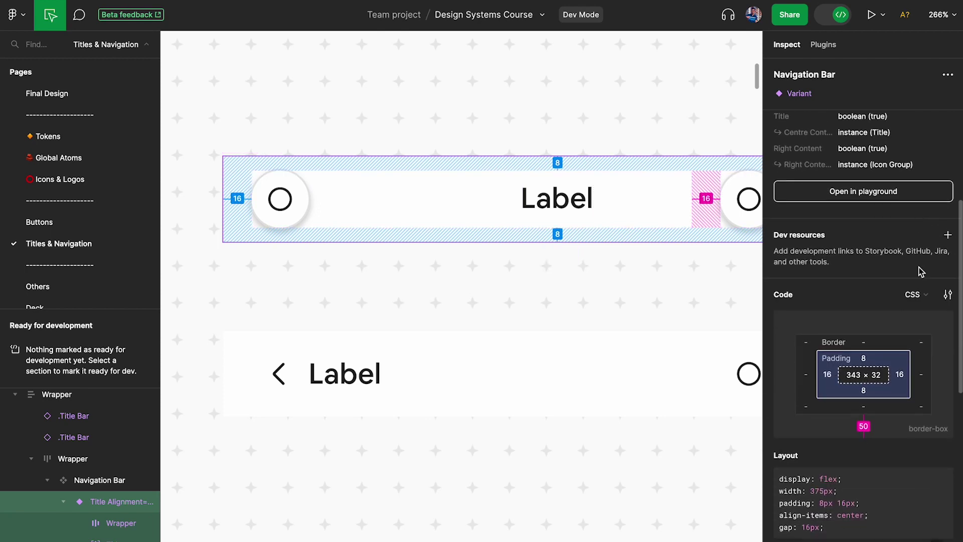
{"action": "left_click", "coordinate": [923, 295]}
{"action": "left_click", "coordinate": [889, 339]}
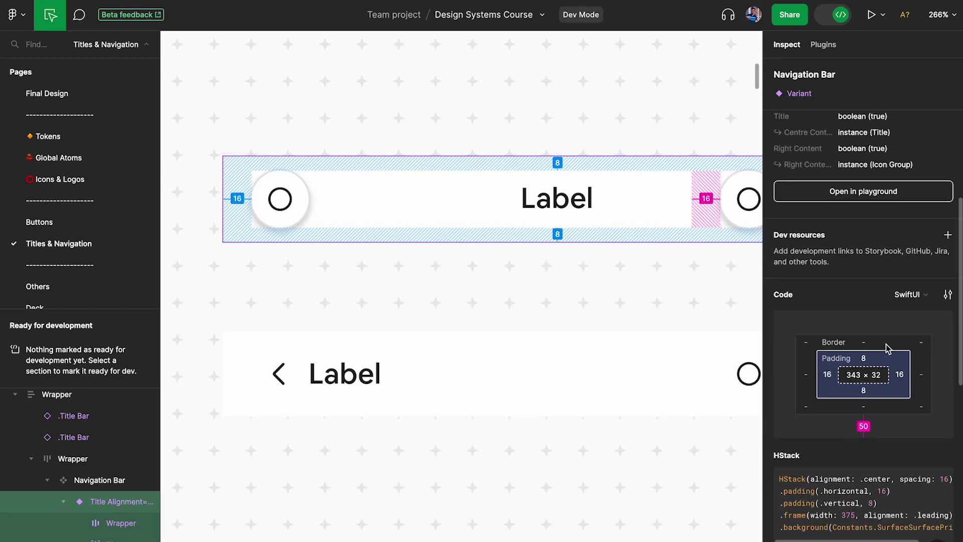
Step: Examine the SurfaceSurfacePrimary constant in the variant's SwiftUI variables and HStack background code
{"action": "scroll", "coordinate": [886, 347], "scroll_direction": "down", "scroll_amount": 5}
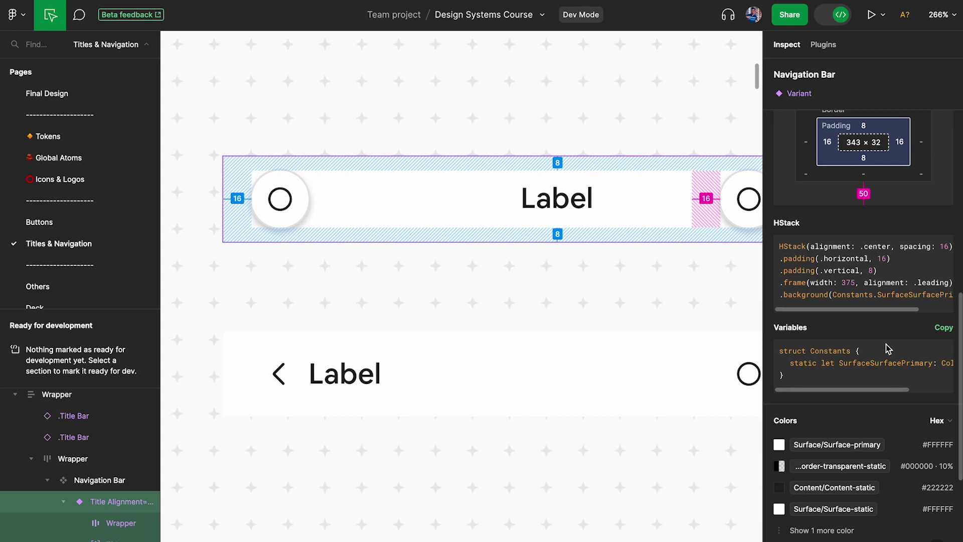
{"action": "scroll", "coordinate": [886, 348], "scroll_direction": "down", "scroll_amount": 2}
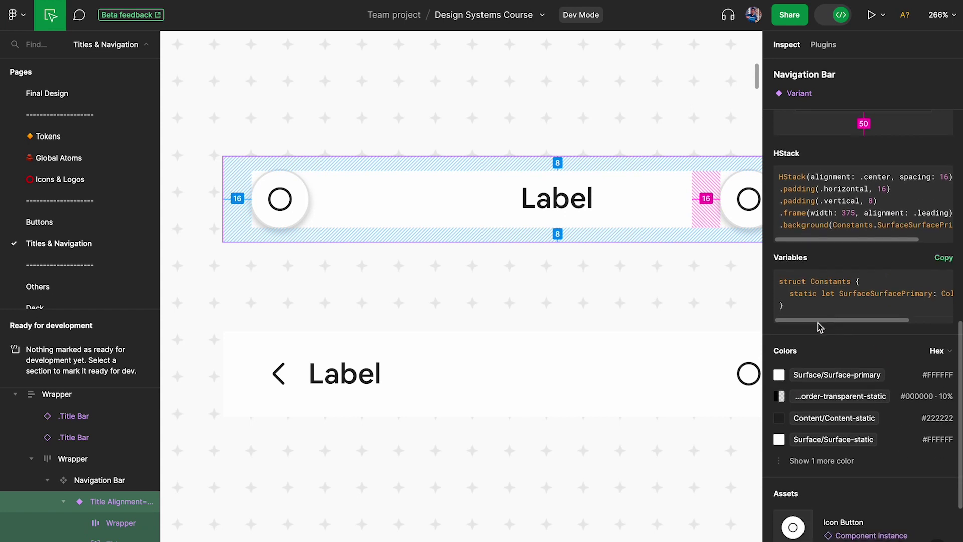
{"action": "left_click_drag", "start_coordinate": [792, 280], "coordinate": [929, 293]}
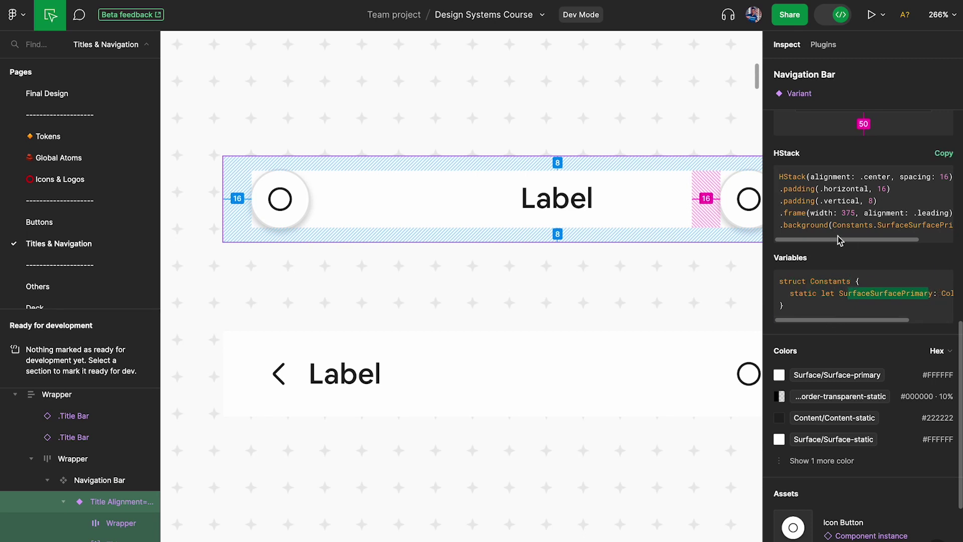
{"action": "left_click_drag", "start_coordinate": [792, 226], "coordinate": [930, 225]}
{"action": "scroll", "coordinate": [853, 241], "scroll_direction": "right", "scroll_amount": 3}
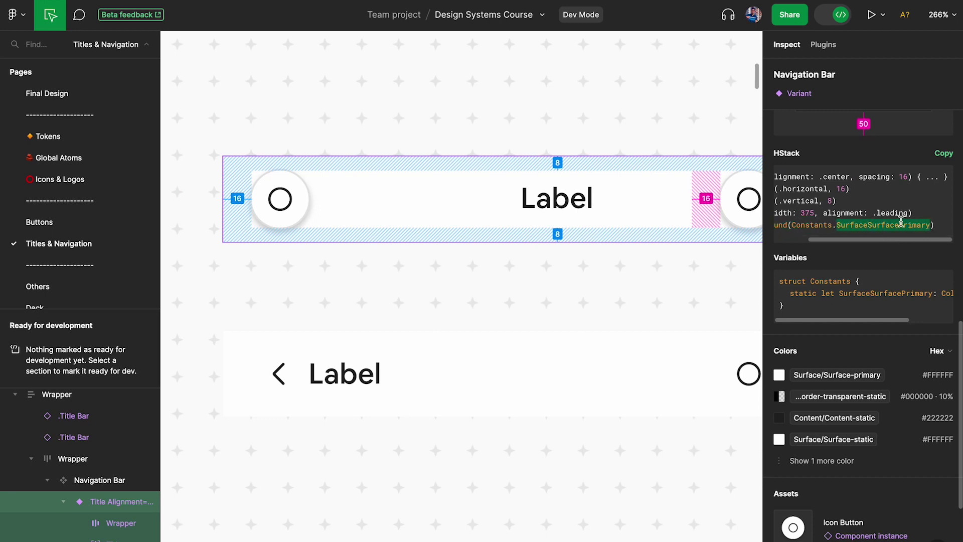
Step: Switch the variant's code language to Compose and examine the SurfaceSurfacePrimary variable in its background modifier
{"action": "scroll", "coordinate": [902, 222], "scroll_direction": "up", "scroll_amount": 5}
{"action": "left_click", "coordinate": [909, 113]}
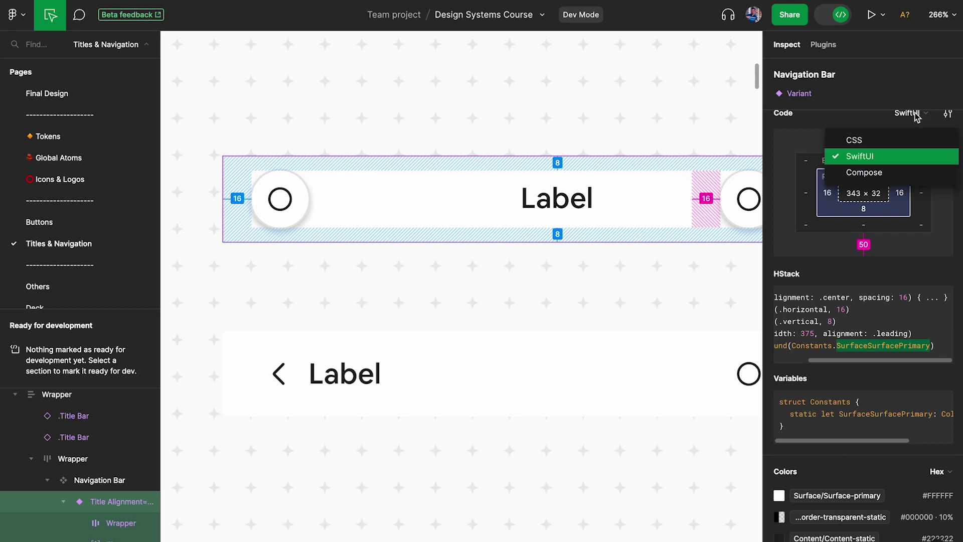
{"action": "left_click", "coordinate": [883, 173]}
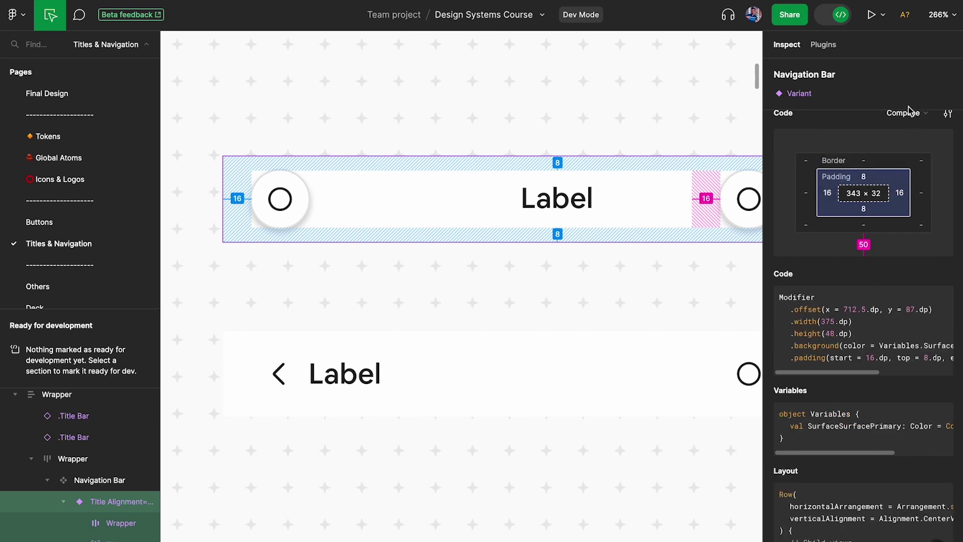
{"action": "scroll", "coordinate": [872, 333], "scroll_direction": "down", "scroll_amount": 2}
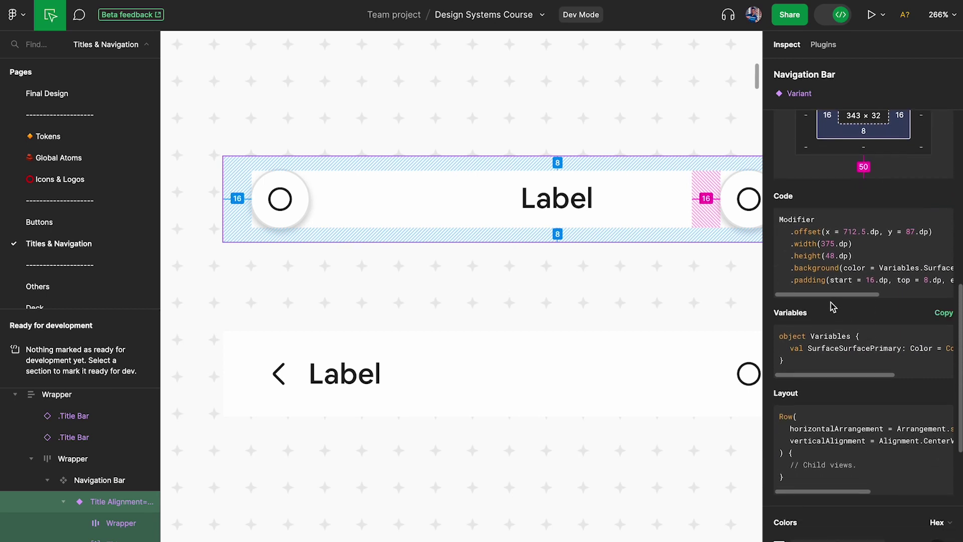
{"action": "scroll", "coordinate": [838, 301], "scroll_direction": "right", "scroll_amount": 3}
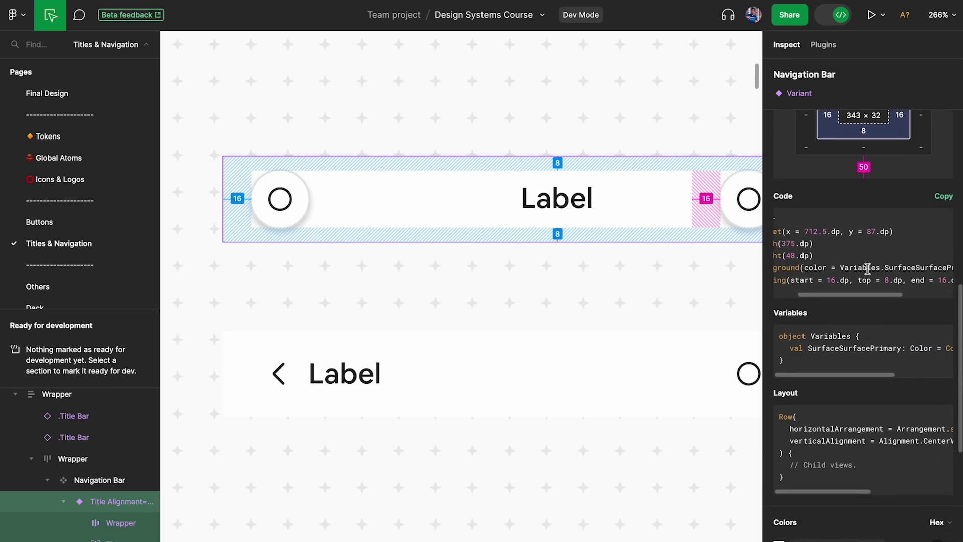
{"action": "left_click_drag", "start_coordinate": [886, 295], "coordinate": [911, 295]}
{"action": "left_click_drag", "start_coordinate": [859, 267], "coordinate": [833, 268]}
{"action": "left_click", "coordinate": [903, 266]}
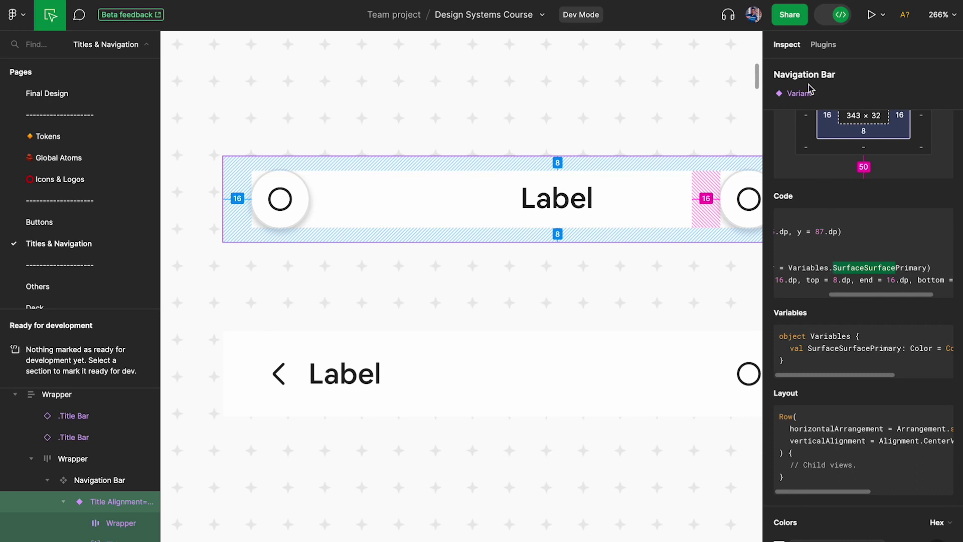
Step: Leave Dev Mode, open the local variables with nothing selected, and rename the Surface-primary token as primary
{"action": "left_click", "coordinate": [833, 15]}
{"action": "scroll", "coordinate": [671, 190], "scroll_direction": "down", "scroll_amount": 5}
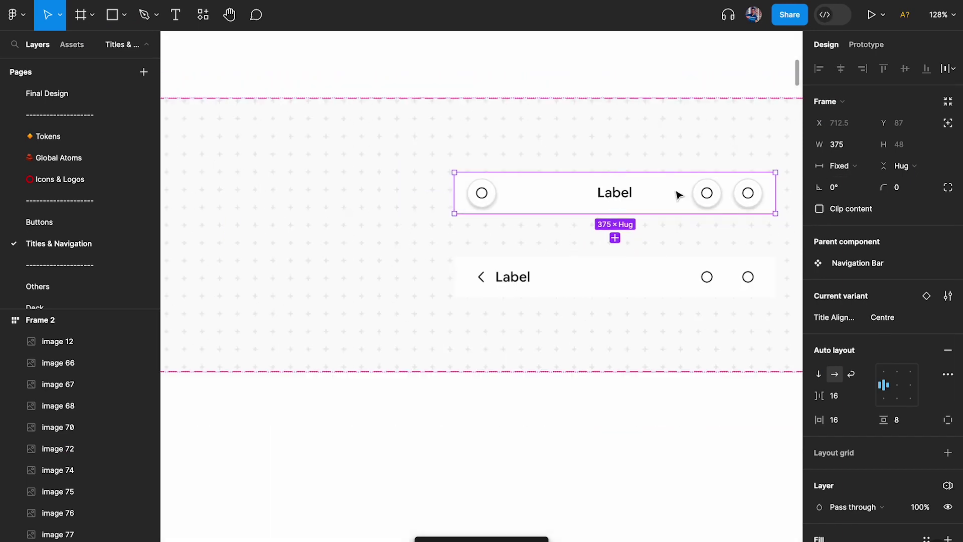
{"action": "key", "text": "Escape"}
{"action": "left_click", "coordinate": [947, 129]}
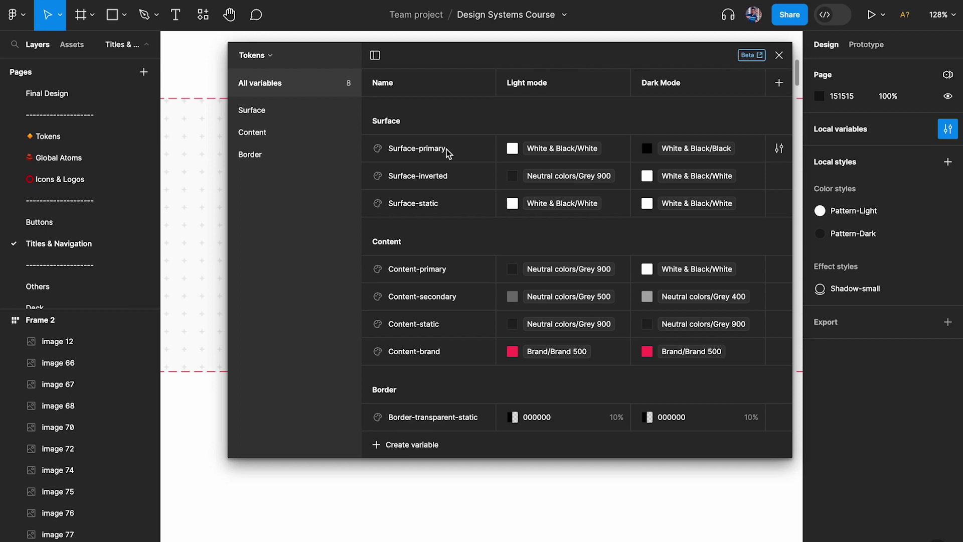
{"action": "double_click", "coordinate": [423, 149]}
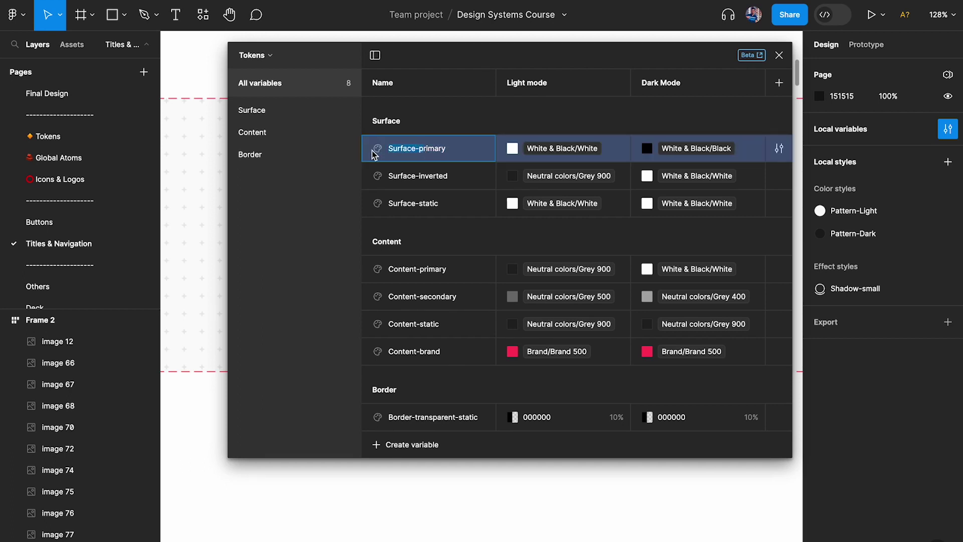
{"action": "key", "text": "BackSpace"}
Step: Rename the Surface group's Surface-inverted token as Inverted and its Surface-static token as Static
{"action": "double_click", "coordinate": [423, 178]}
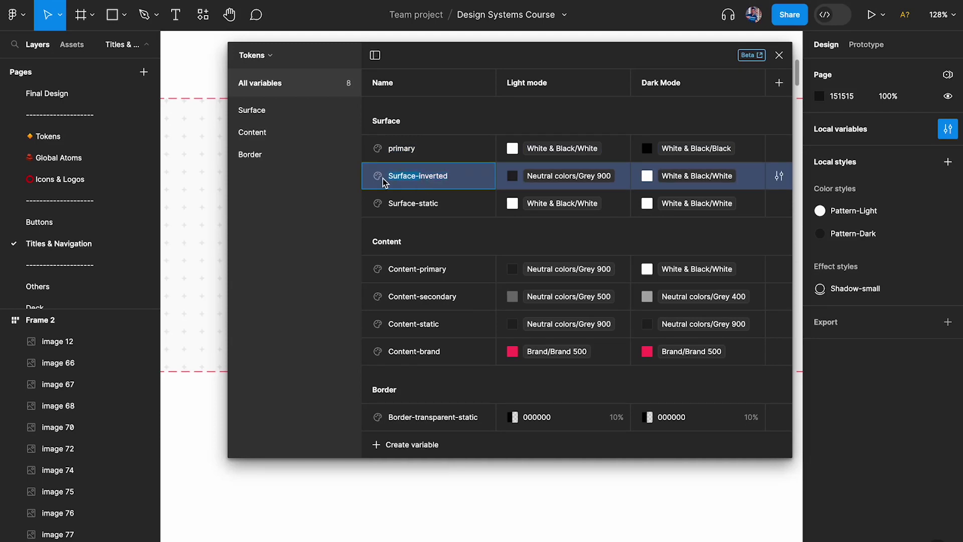
{"action": "type", "text": "Inverted"}
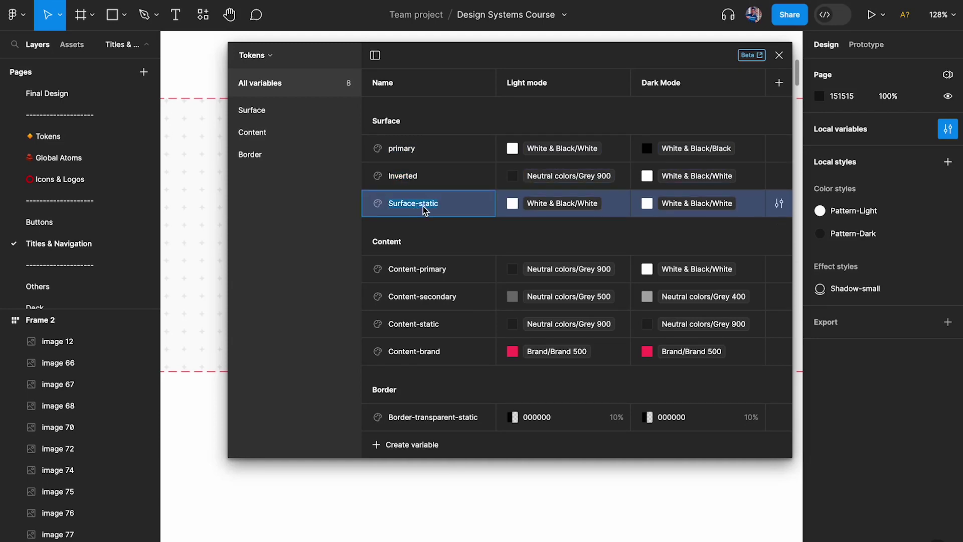
{"action": "type", "text": "Static"}
{"action": "key", "text": "Return"}
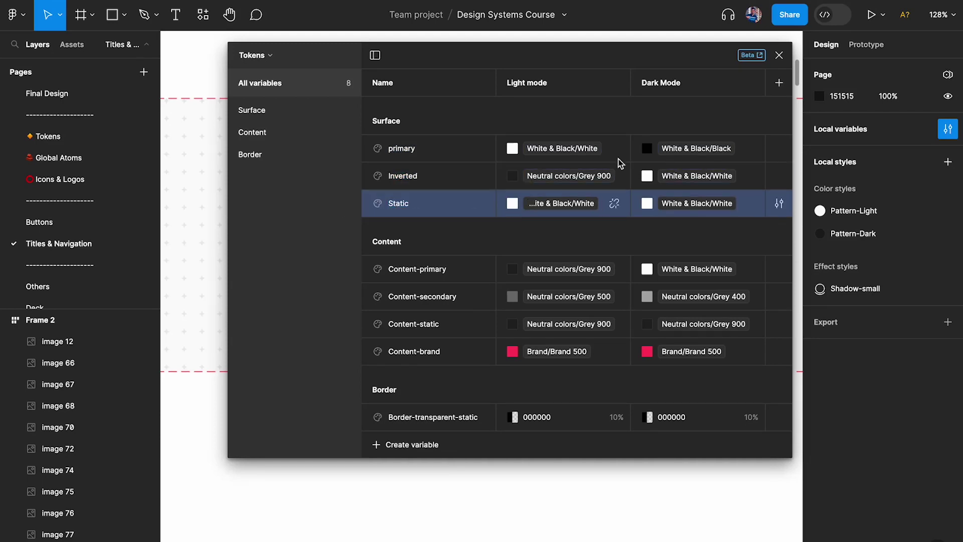
Step: Close the variables and check the fill token name on the centre-aligned Navigation Bar variant
{"action": "left_click", "coordinate": [779, 55]}
{"action": "left_click", "coordinate": [542, 200]}
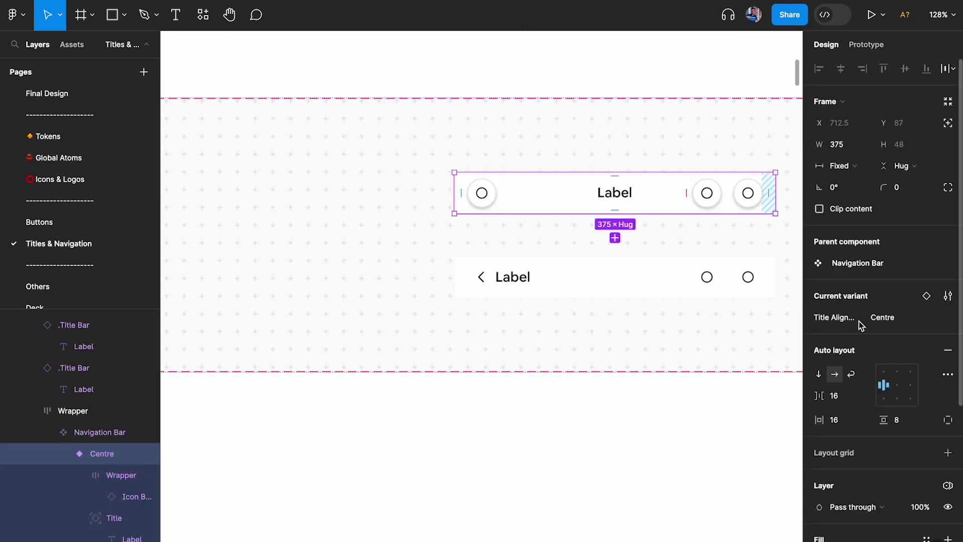
{"action": "scroll", "coordinate": [859, 321], "scroll_direction": "down", "scroll_amount": 4}
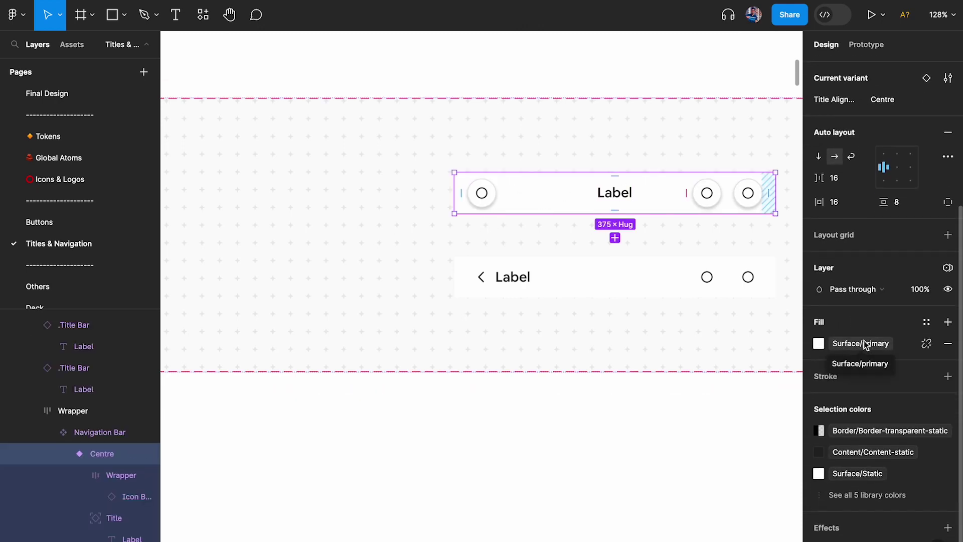
Step: Return to Dev Mode, switch the variant's code language to CSS, and examine the surface variable in its background declaration
{"action": "left_click", "coordinate": [828, 15]}
{"action": "scroll", "coordinate": [535, 200], "scroll_direction": "up", "scroll_amount": 5, "text": "ctrl"}
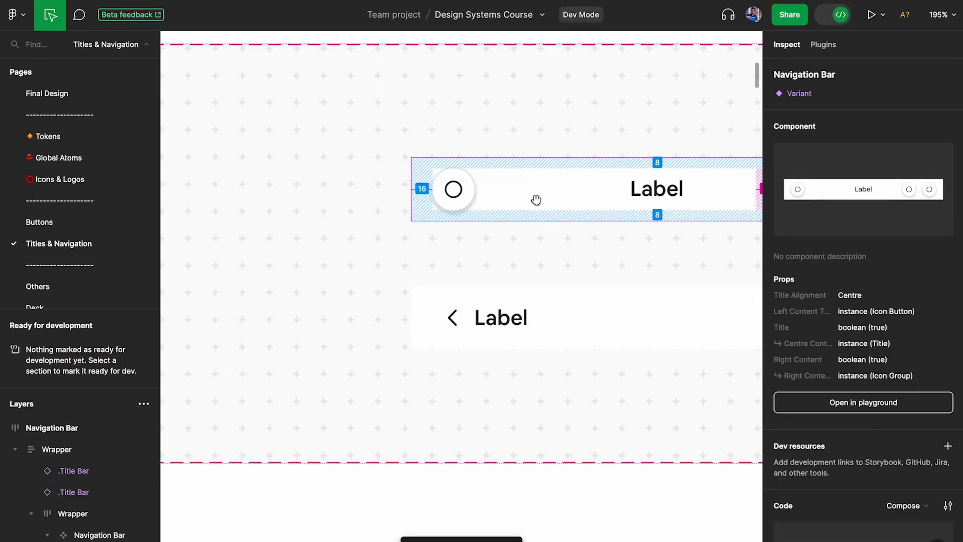
{"action": "scroll", "coordinate": [736, 286], "scroll_direction": "up", "scroll_amount": 2}
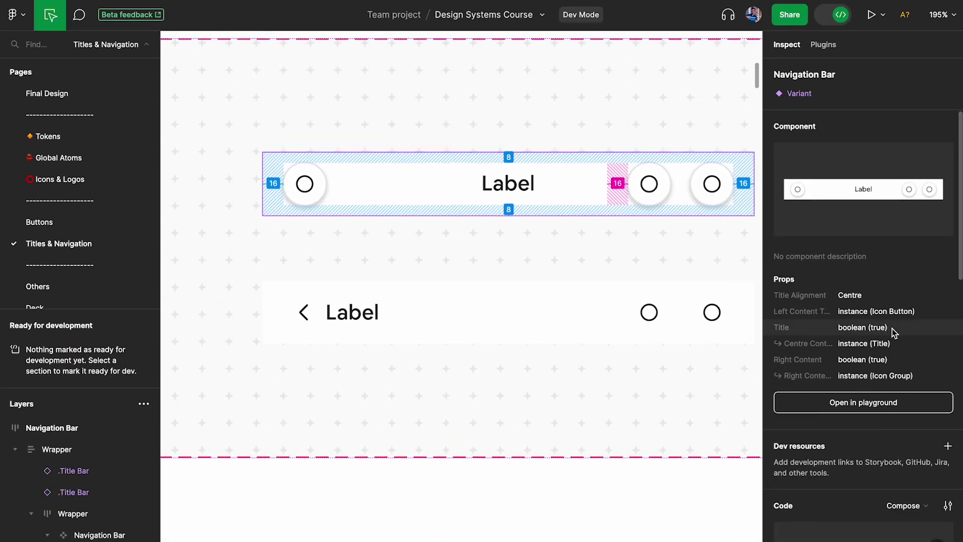
{"action": "scroll", "coordinate": [892, 328], "scroll_direction": "down", "scroll_amount": 7}
{"action": "scroll", "coordinate": [937, 206], "scroll_direction": "up", "scroll_amount": 4}
{"action": "left_click", "coordinate": [845, 204]}
{"action": "left_click", "coordinate": [803, 228]}
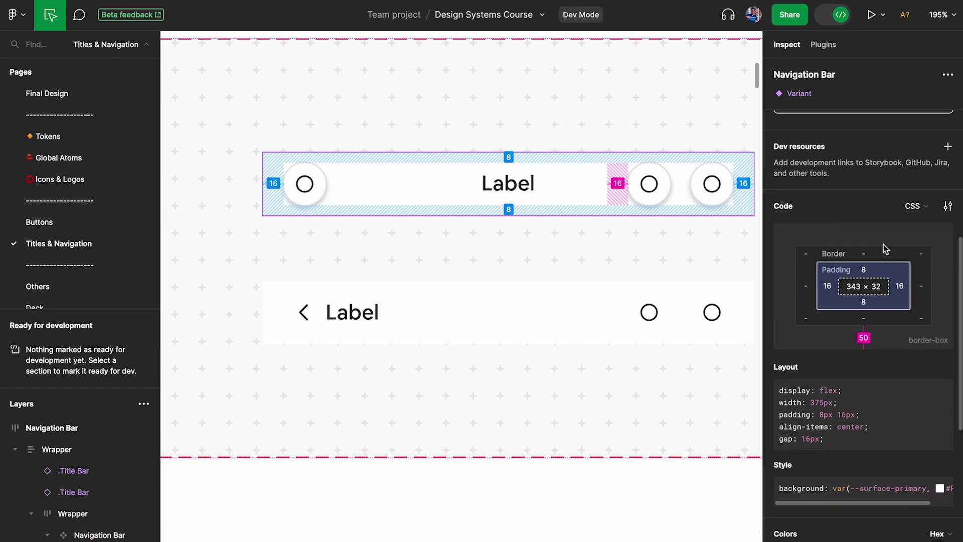
{"action": "scroll", "coordinate": [886, 345], "scroll_direction": "down", "scroll_amount": 3}
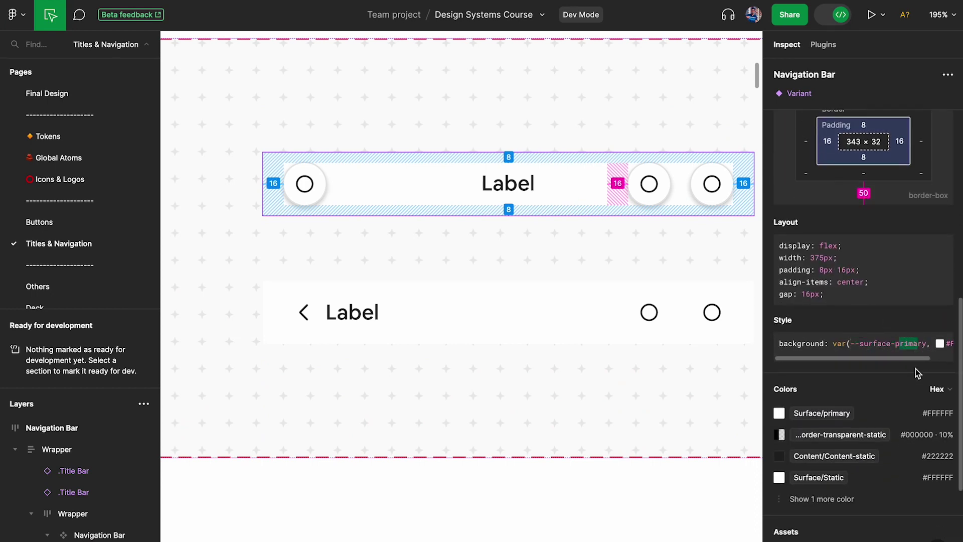
{"action": "left_click_drag", "start_coordinate": [923, 358], "coordinate": [945, 360]}
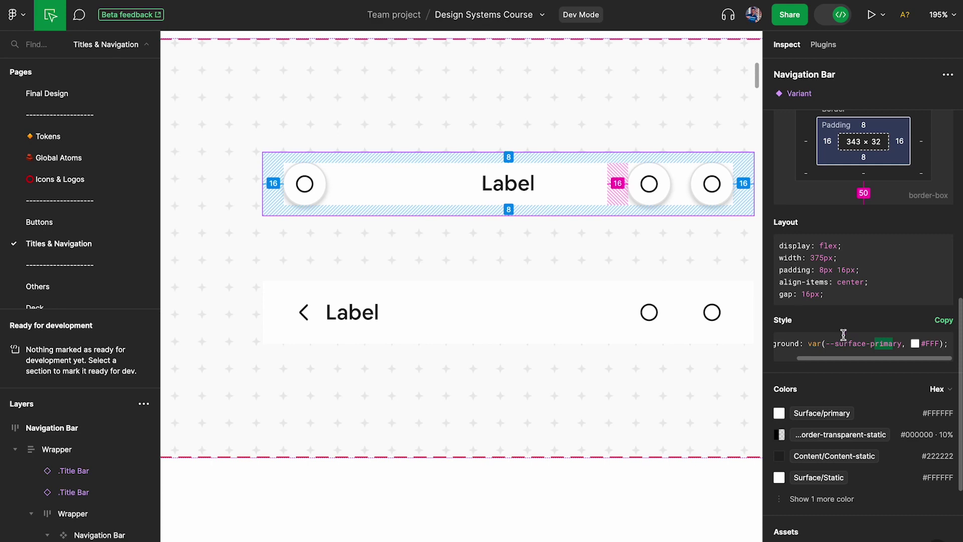
Step: Leave Dev Mode, reopen the local variables, and capitalise the Surface group's primary token name as Primary
{"action": "left_click", "coordinate": [838, 14]}
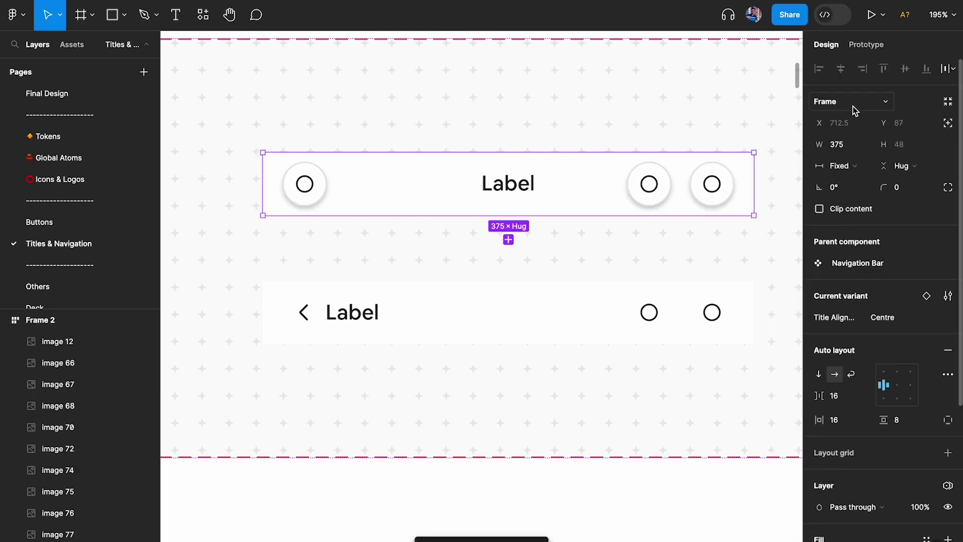
{"action": "key", "text": "Escape"}
{"action": "left_click", "coordinate": [947, 129]}
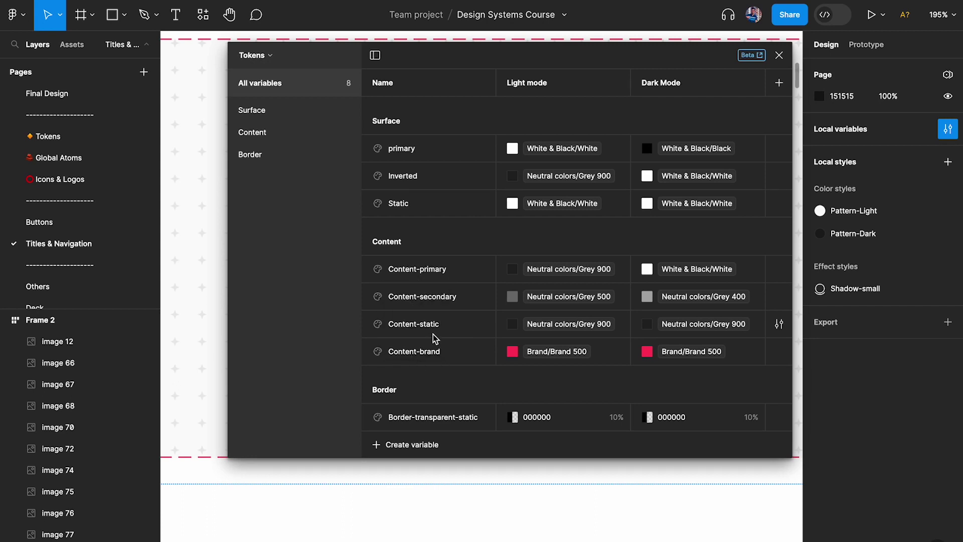
{"action": "double_click", "coordinate": [404, 150]}
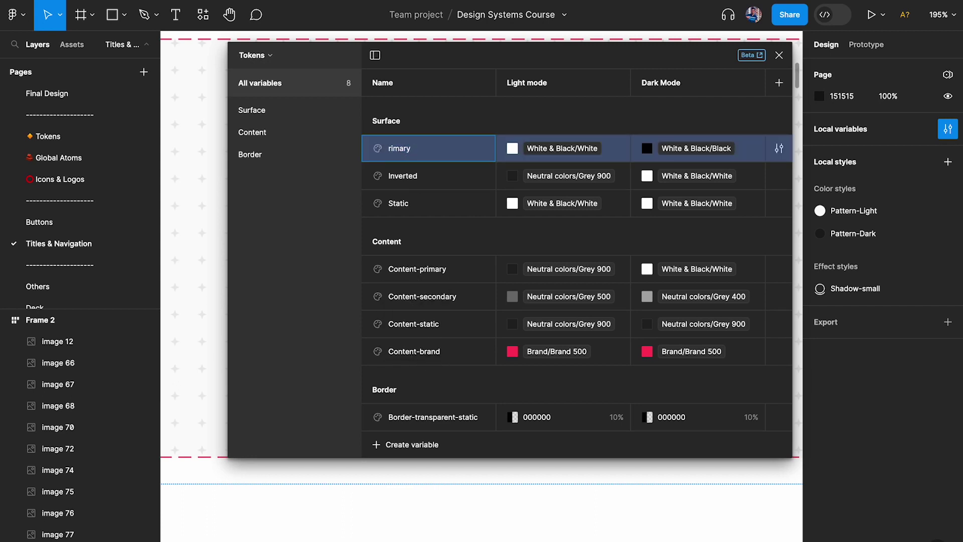
{"action": "key", "text": "BackSpace"}
{"action": "type", "text": "P"}
Step: Rename the Content group's primary, secondary and static tokens as Primary, Secondary and Static, without the group prefix
{"action": "double_click", "coordinate": [433, 274]}
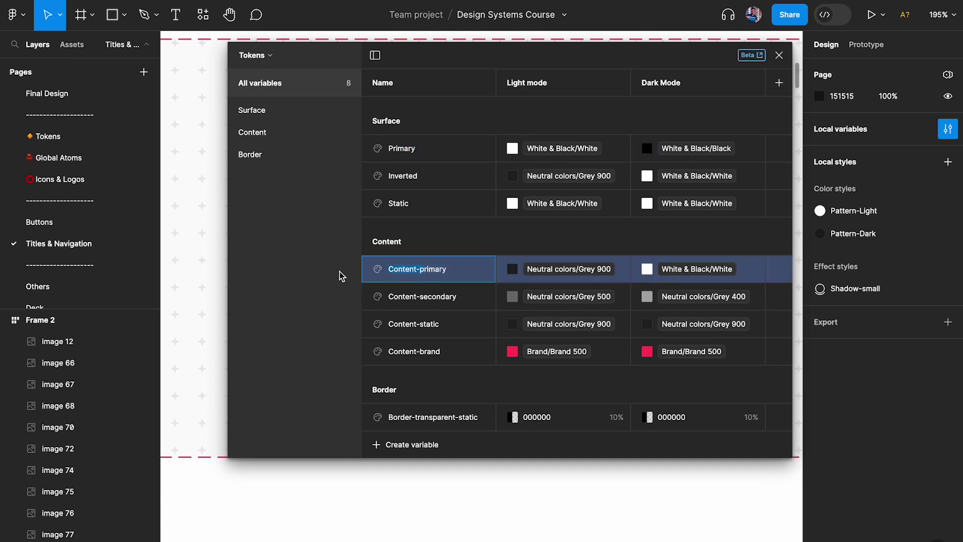
{"action": "type", "text": "Primary"}
{"action": "double_click", "coordinate": [433, 300]}
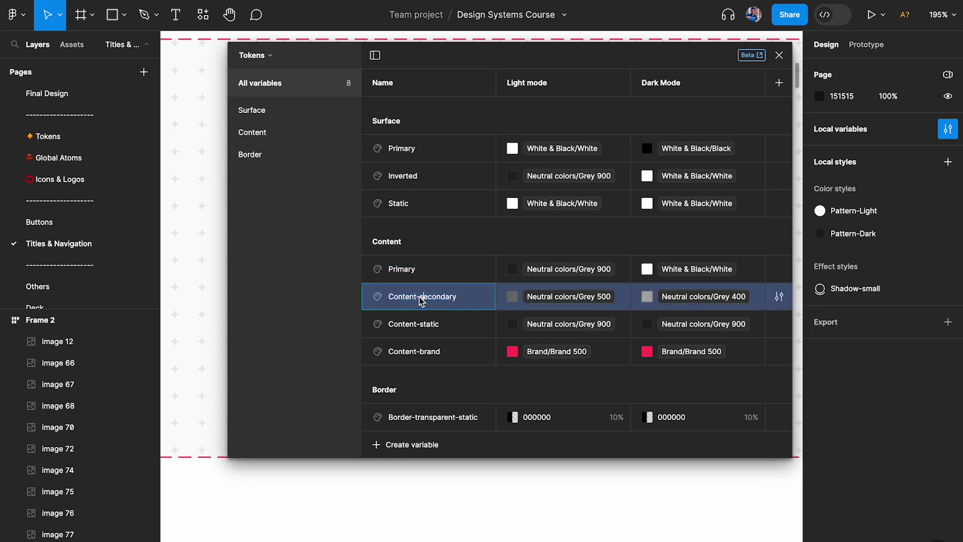
{"action": "type", "text": "Secondary"}
{"action": "double_click", "coordinate": [428, 327]}
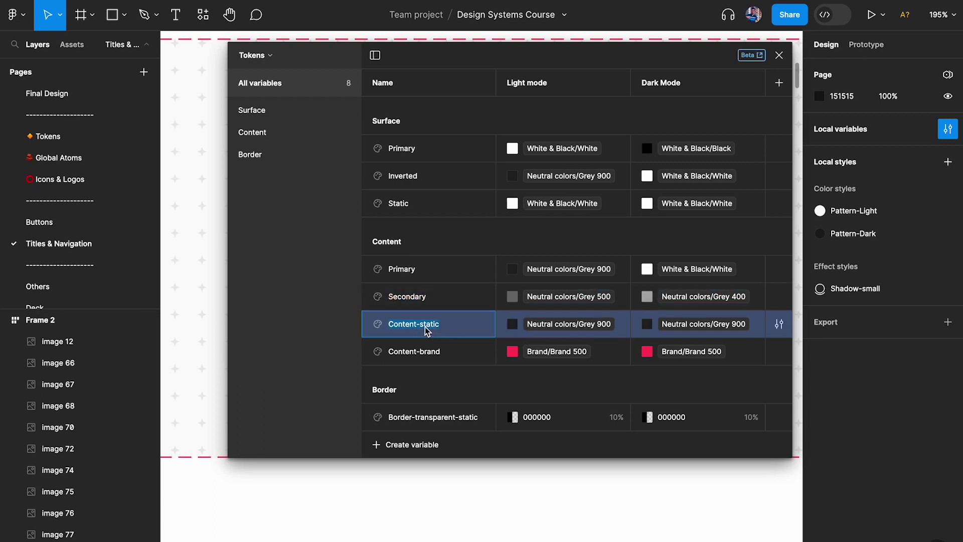
{"action": "type", "text": "Static"}
Step: Rename the Content group's Content-brand token as Brand
{"action": "left_click", "coordinate": [426, 361]}
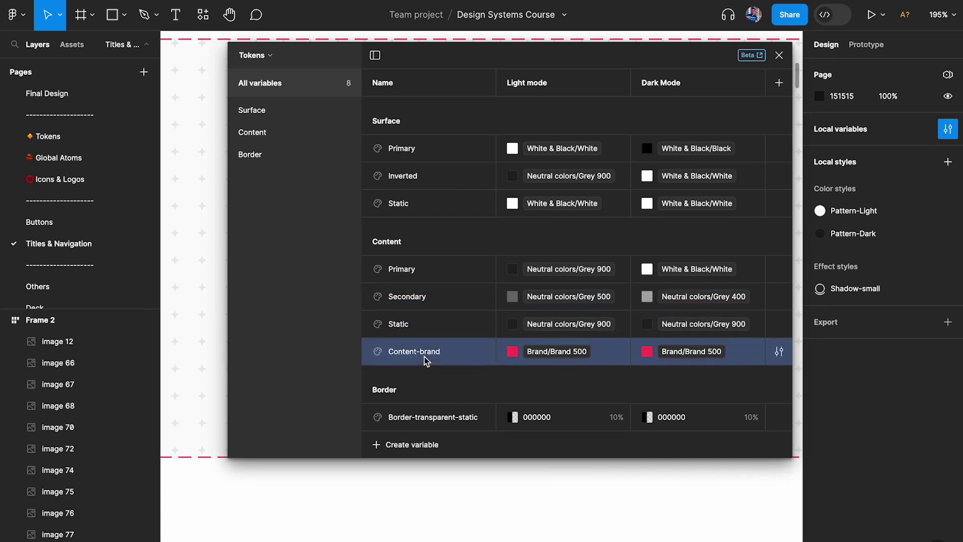
{"action": "left_click", "coordinate": [426, 361]}
{"action": "key", "text": "Delete"}
{"action": "key", "text": "Delete"}
{"action": "key", "text": "Delete"}
{"action": "key", "text": "Delete"}
{"action": "type", "text": "B"}
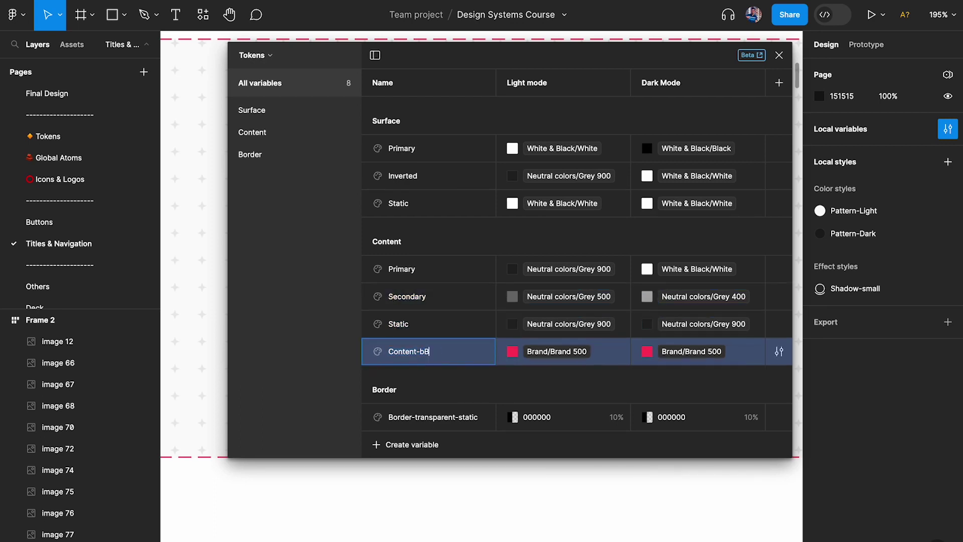
{"action": "key", "text": "ctrl+z"}
{"action": "key", "text": "ctrl+z"}
{"action": "key", "text": "ctrl+a"}
{"action": "type", "text": "Brand"}
{"action": "key", "text": "Return"}
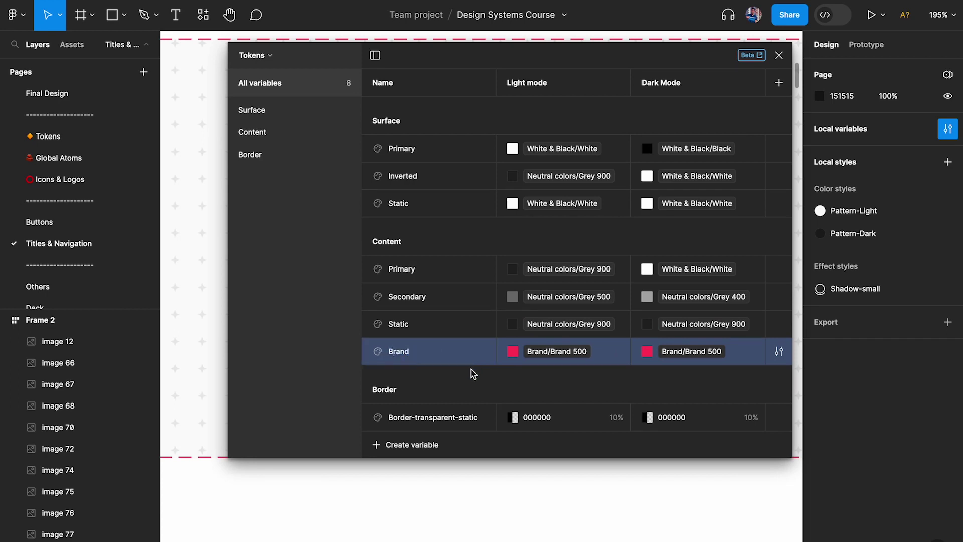
Step: Rename the Border group's Border-transparent-static token as Transparent-static and close the local variables
{"action": "left_click", "coordinate": [441, 417]}
{"action": "left_click_drag", "start_coordinate": [424, 423], "coordinate": [365, 422]}
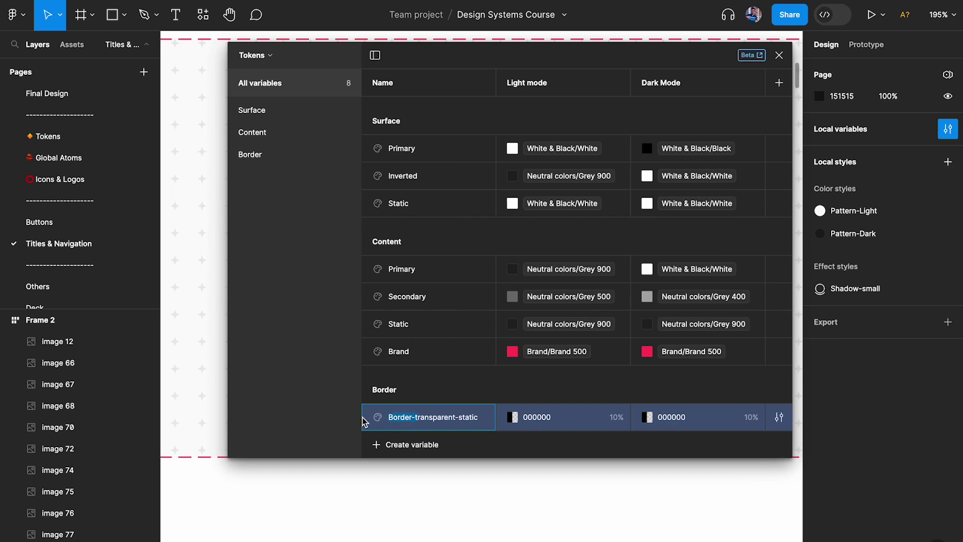
{"action": "type", "text": "T"}
{"action": "key", "text": "Return"}
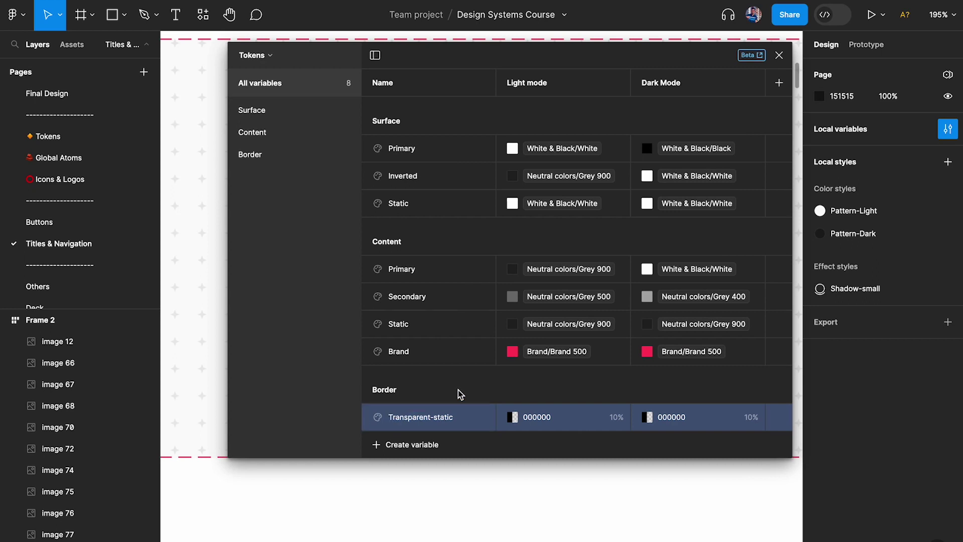
{"action": "left_click", "coordinate": [780, 55]}
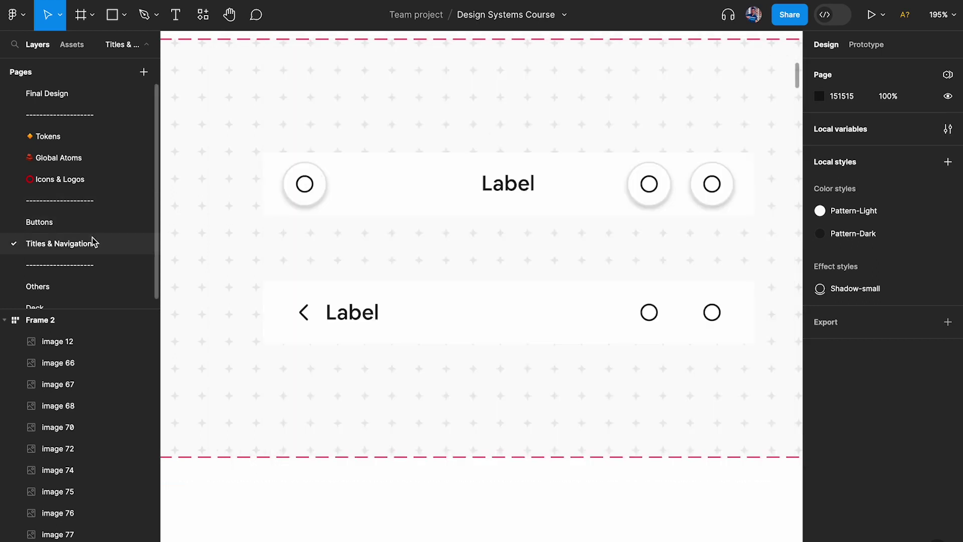
Step: Select the leading icon button in the centre-aligned navigation bar, enter Dev Mode, and examine the border variable in its CSS style
{"action": "double_click", "coordinate": [322, 180]}
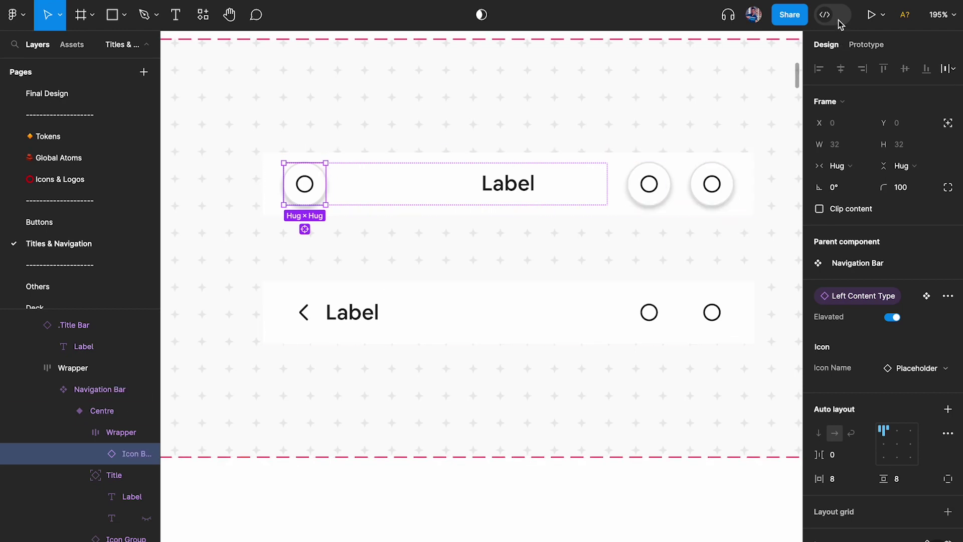
{"action": "left_click", "coordinate": [837, 17]}
{"action": "scroll", "coordinate": [881, 321], "scroll_direction": "down", "scroll_amount": 10}
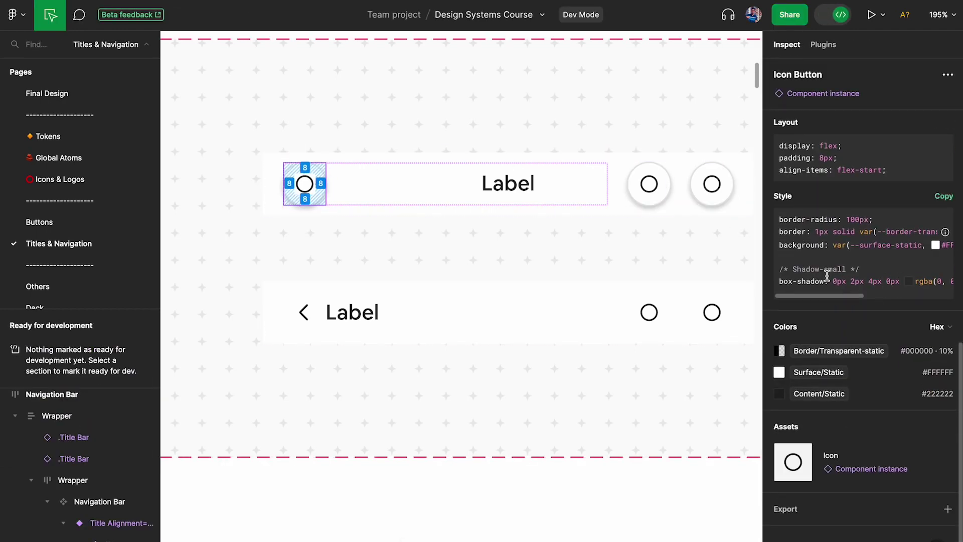
{"action": "left_click_drag", "start_coordinate": [790, 232], "coordinate": [855, 232]}
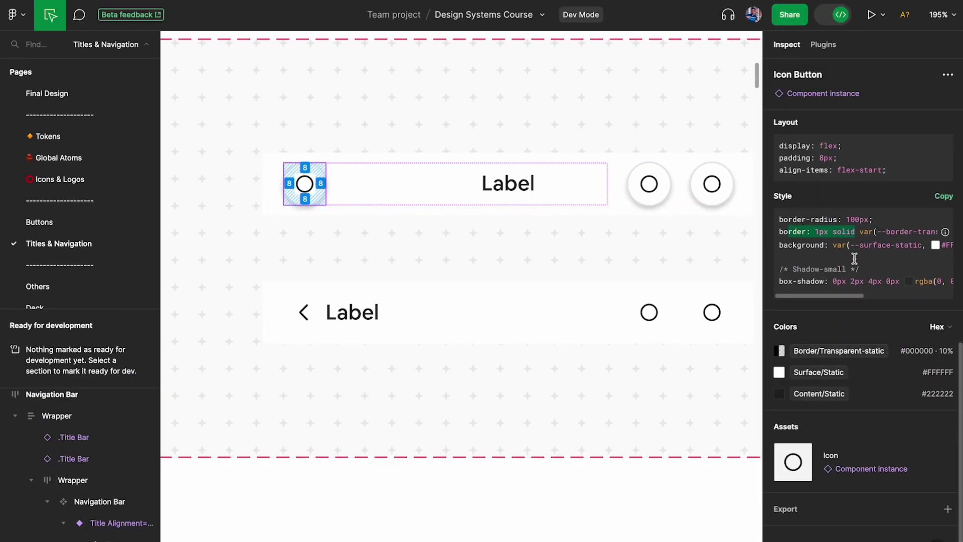
{"action": "left_click_drag", "start_coordinate": [853, 295], "coordinate": [901, 296]}
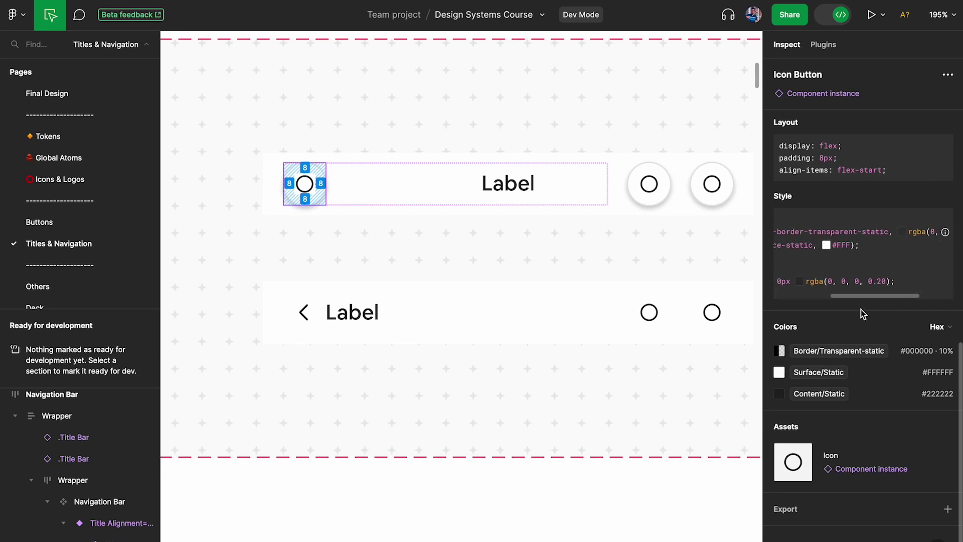
{"action": "scroll", "coordinate": [863, 291], "scroll_direction": "left", "scroll_amount": 2}
{"action": "left_click_drag", "start_coordinate": [849, 231], "coordinate": [901, 229]}
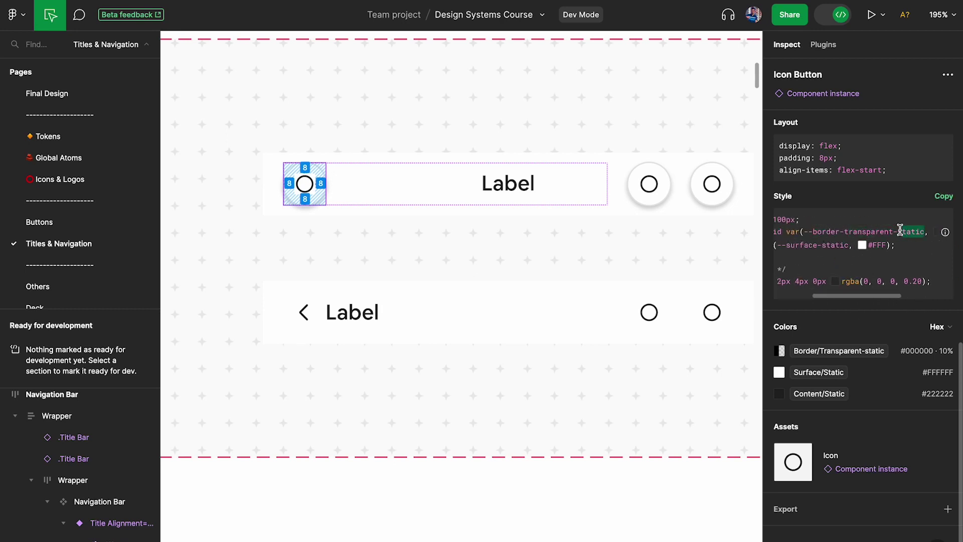
Step: Select the centred title's Label text, examine the colour variable in its CSS typography, and switch the code language to SwiftUI
{"action": "left_click", "coordinate": [521, 191]}
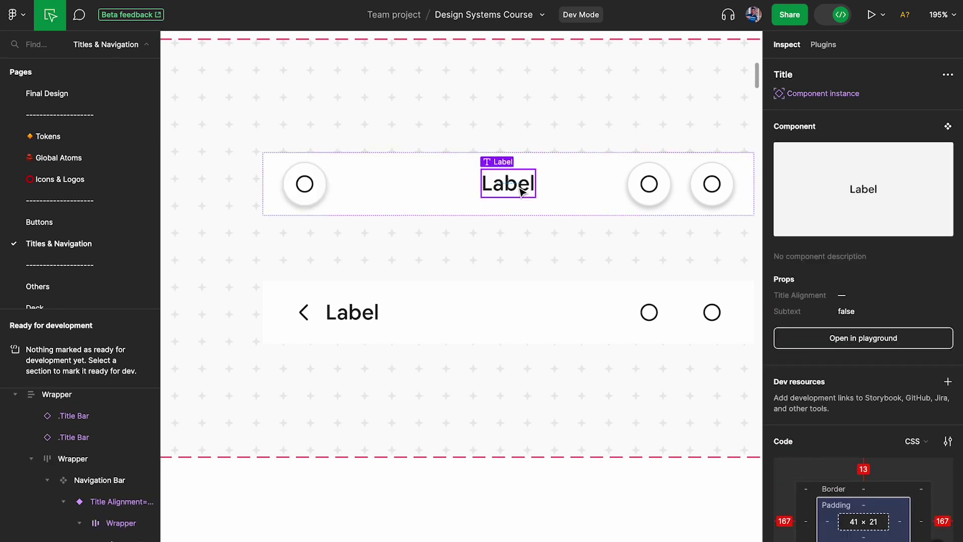
{"action": "left_click", "coordinate": [456, 194]}
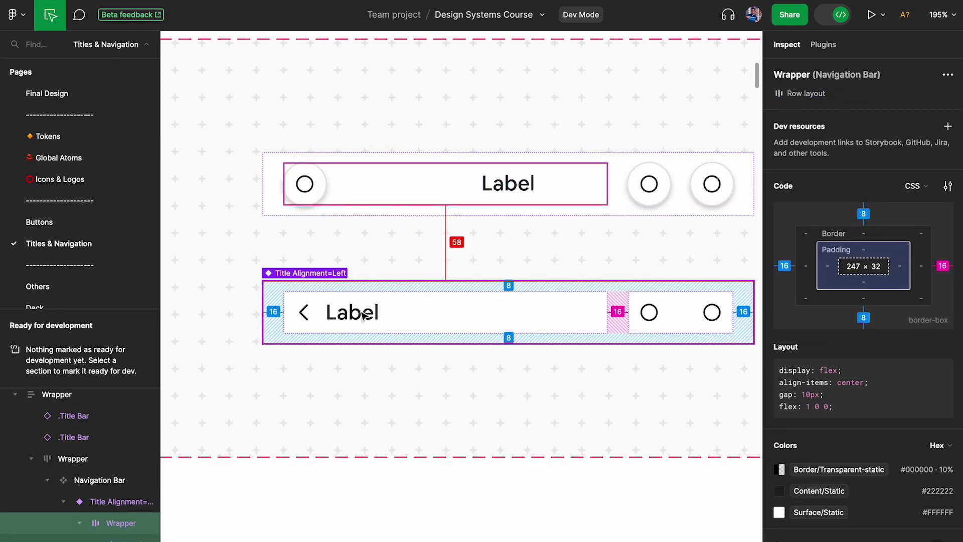
{"action": "left_click", "coordinate": [509, 191]}
{"action": "left_click", "coordinate": [565, 183]}
{"action": "double_click", "coordinate": [522, 186]}
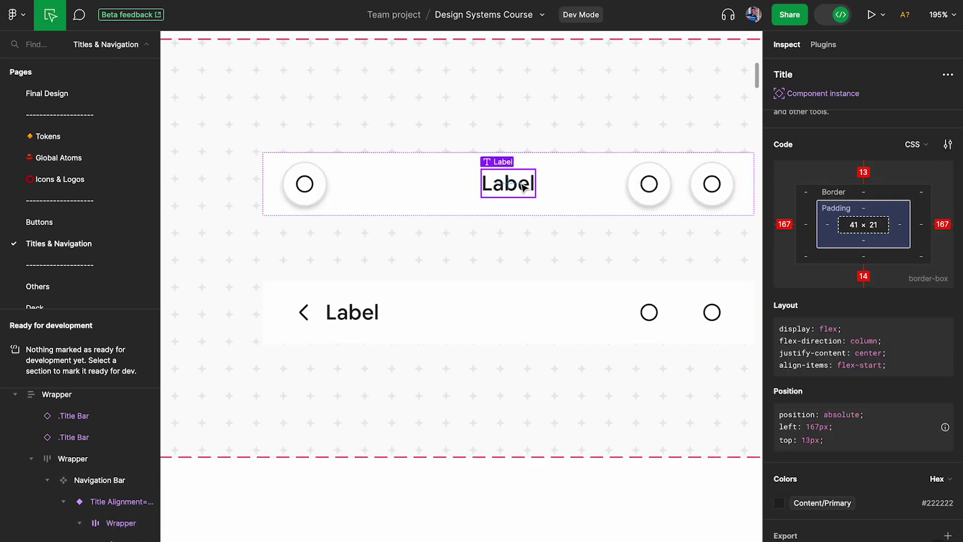
{"action": "scroll", "coordinate": [903, 286], "scroll_direction": "down", "scroll_amount": 2}
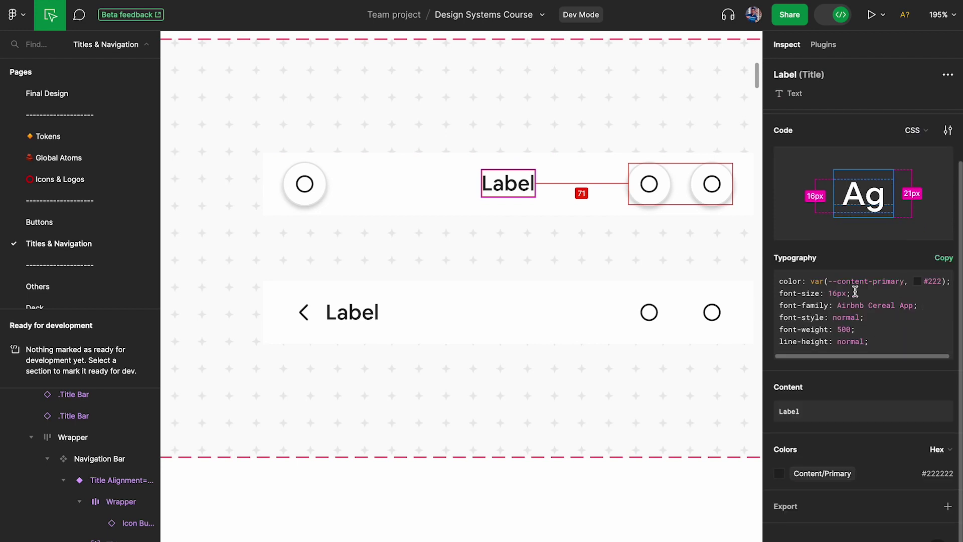
{"action": "left_click_drag", "start_coordinate": [781, 281], "coordinate": [902, 282]}
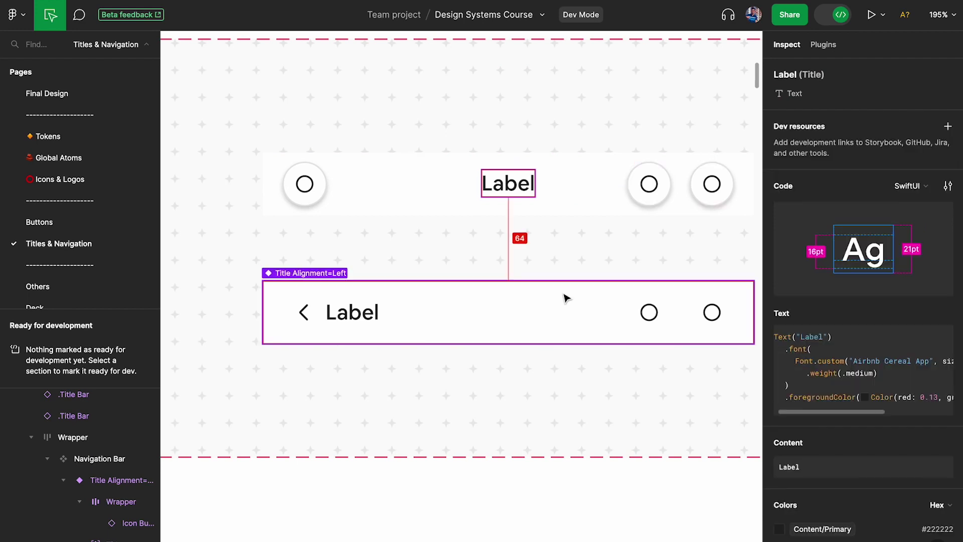
Step: Inspect the left-aligned and then the centre-aligned Navigation Bar variant, examining the component properties
{"action": "left_click", "coordinate": [441, 318]}
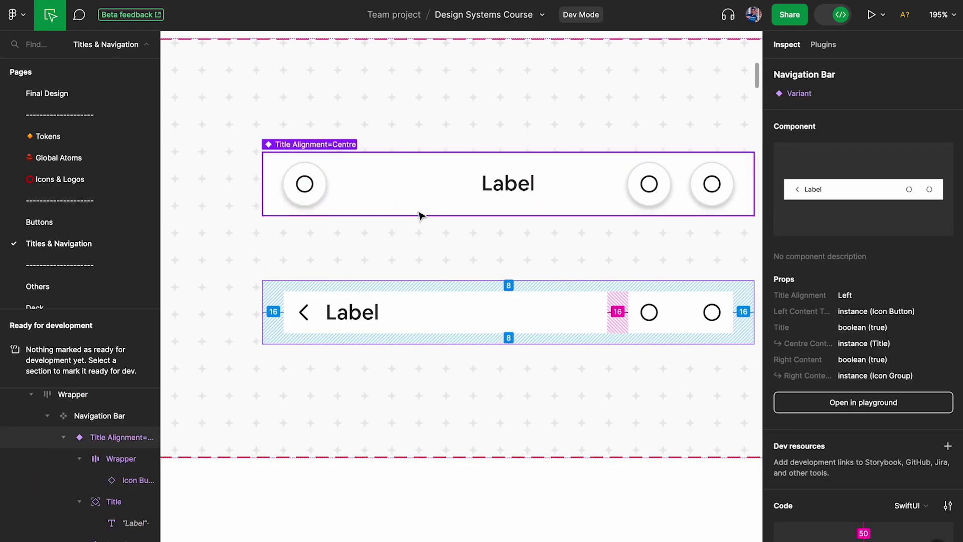
{"action": "left_click", "coordinate": [422, 214]}
{"action": "scroll", "coordinate": [812, 172], "scroll_direction": "down", "scroll_amount": 3}
{"action": "scroll", "coordinate": [878, 242], "scroll_direction": "up", "scroll_amount": 3}
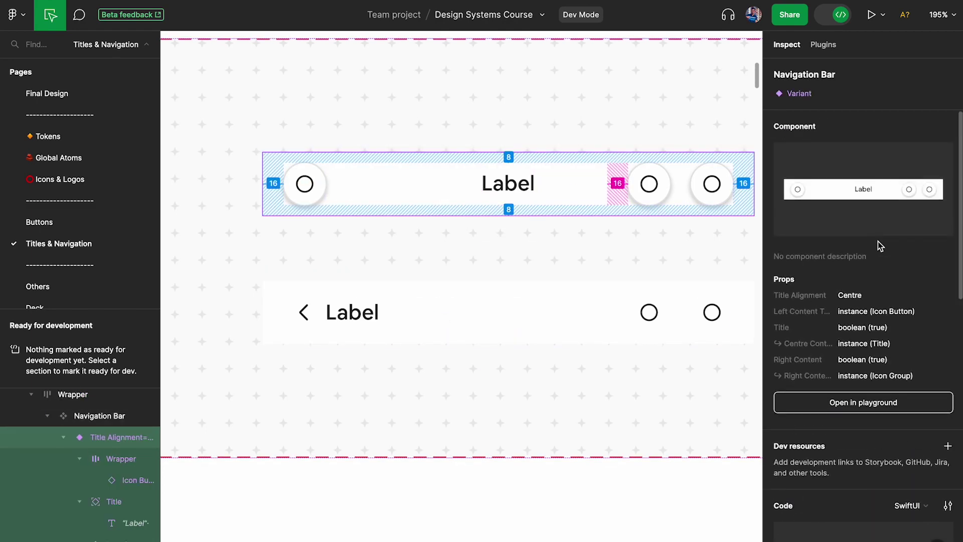
{"action": "scroll", "coordinate": [859, 320], "scroll_direction": "down", "scroll_amount": 1}
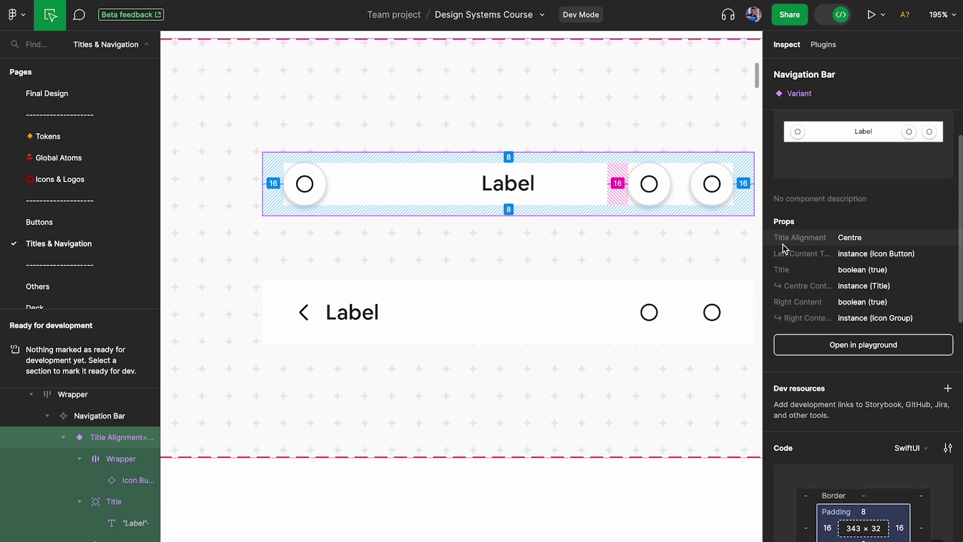
Step: Select the light Navigation Bar instance with the Stays and Experiences tabs in the Variants section
{"action": "scroll", "coordinate": [606, 250], "scroll_direction": "down", "scroll_amount": 5}
{"action": "scroll", "coordinate": [565, 252], "scroll_direction": "down", "scroll_amount": 5}
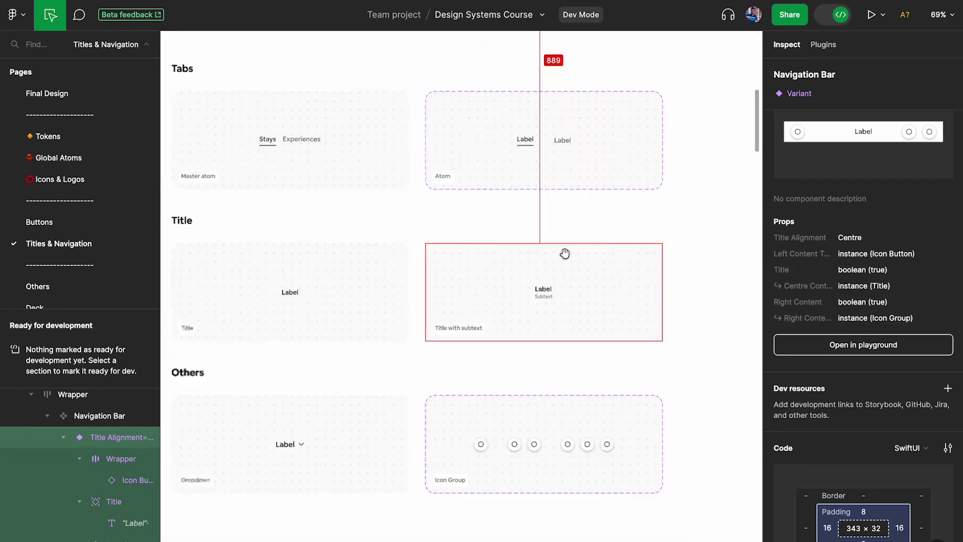
{"action": "scroll", "coordinate": [565, 253], "scroll_direction": "down", "scroll_amount": 8}
{"action": "scroll", "coordinate": [395, 296], "scroll_direction": "up", "scroll_amount": 1}
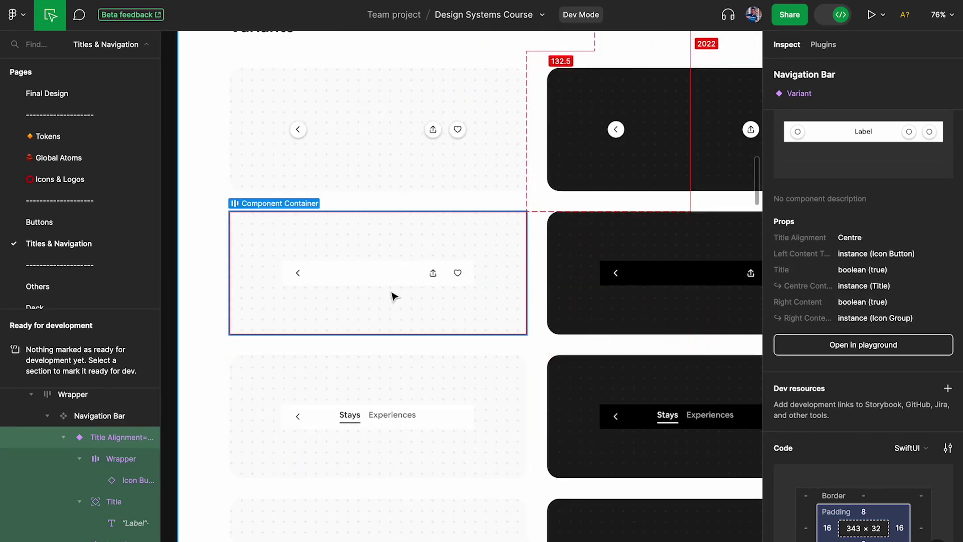
{"action": "left_click", "coordinate": [439, 420]}
{"action": "scroll", "coordinate": [357, 419], "scroll_direction": "up", "scroll_amount": 4}
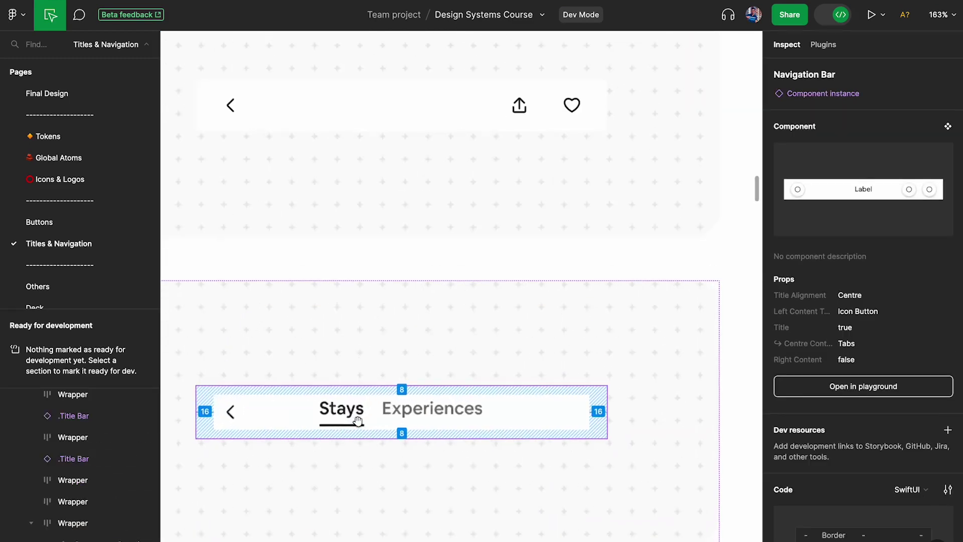
{"action": "scroll", "coordinate": [463, 485], "scroll_direction": "down", "scroll_amount": 1}
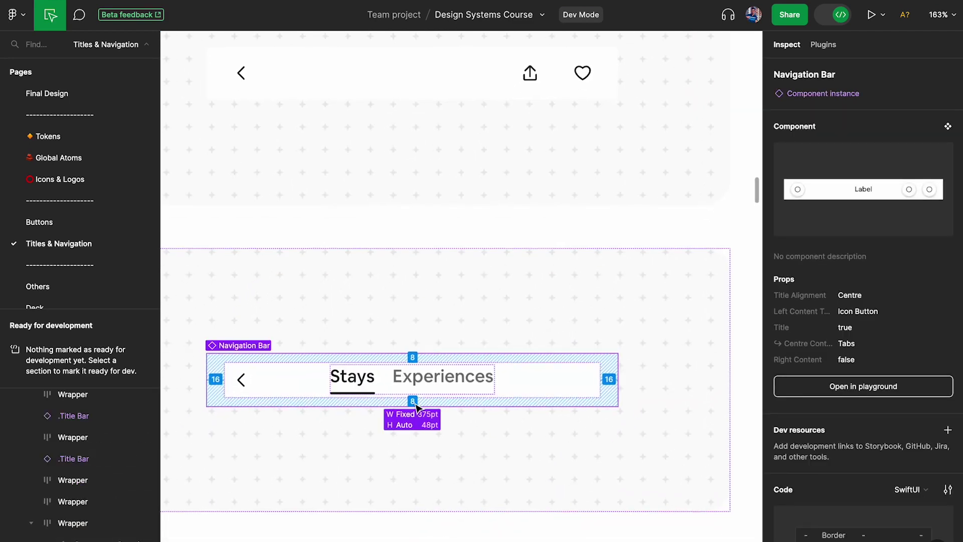
Step: Open the instance in the component playground, review the Title Alignment and Left Content Type options, and close the playground
{"action": "left_click", "coordinate": [846, 389]}
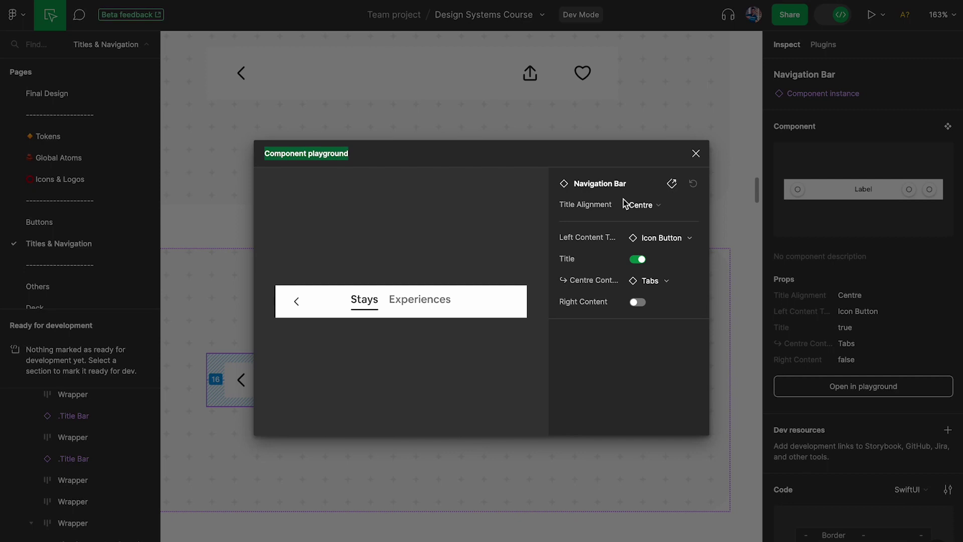
{"action": "left_click", "coordinate": [645, 211]}
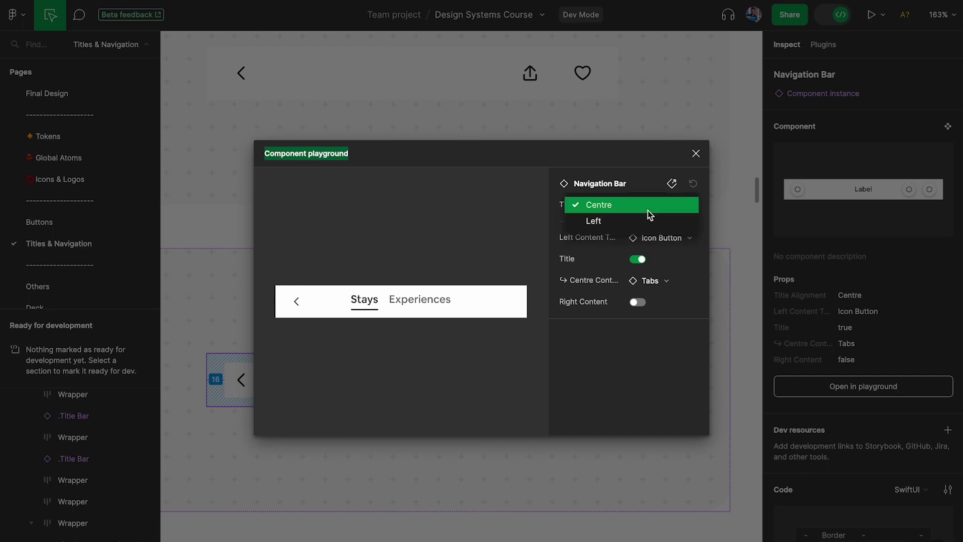
{"action": "left_click", "coordinate": [637, 179]}
{"action": "left_click", "coordinate": [661, 238]}
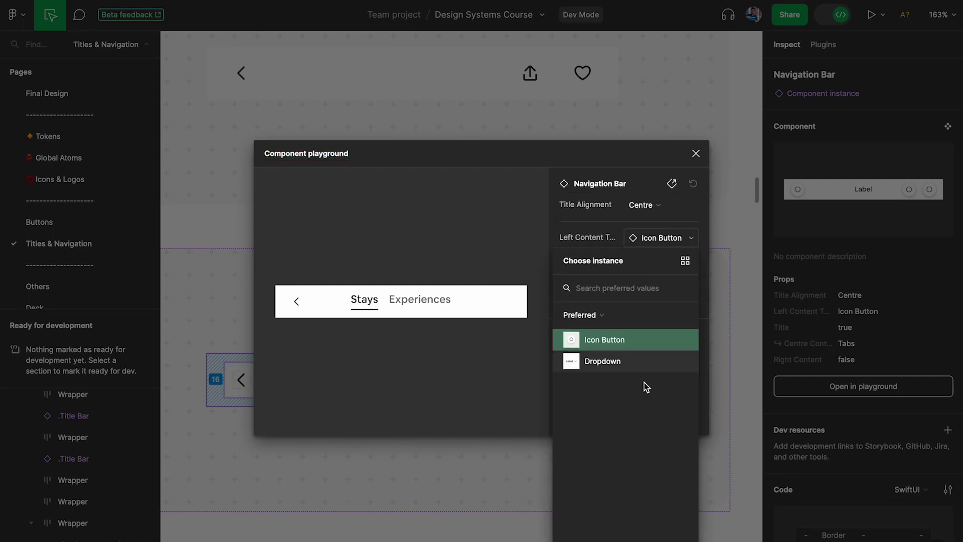
{"action": "left_click", "coordinate": [641, 181]}
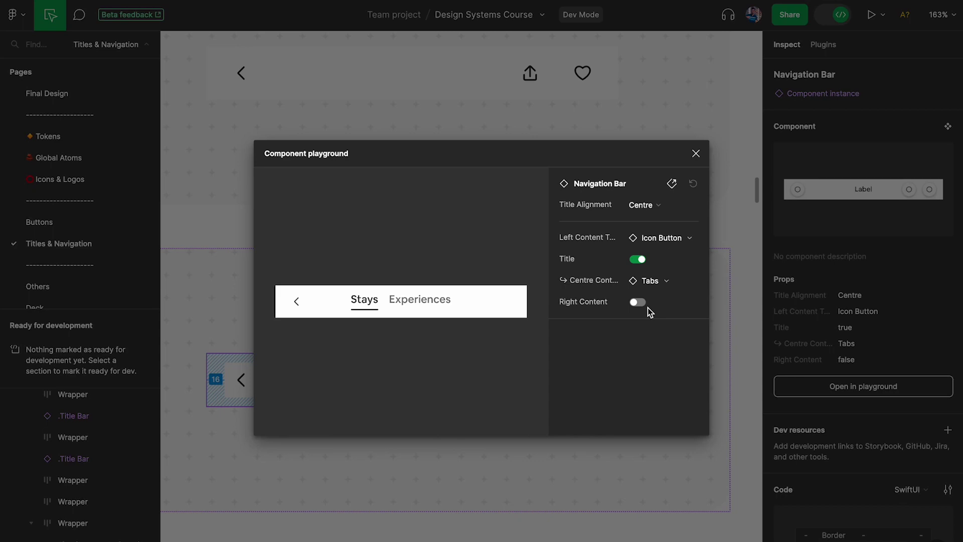
{"action": "left_click", "coordinate": [696, 154]}
Step: Go from the instance's nested Tabs asset to the Tabs main component under Local atoms
{"action": "scroll", "coordinate": [863, 322], "scroll_direction": "down", "scroll_amount": 10}
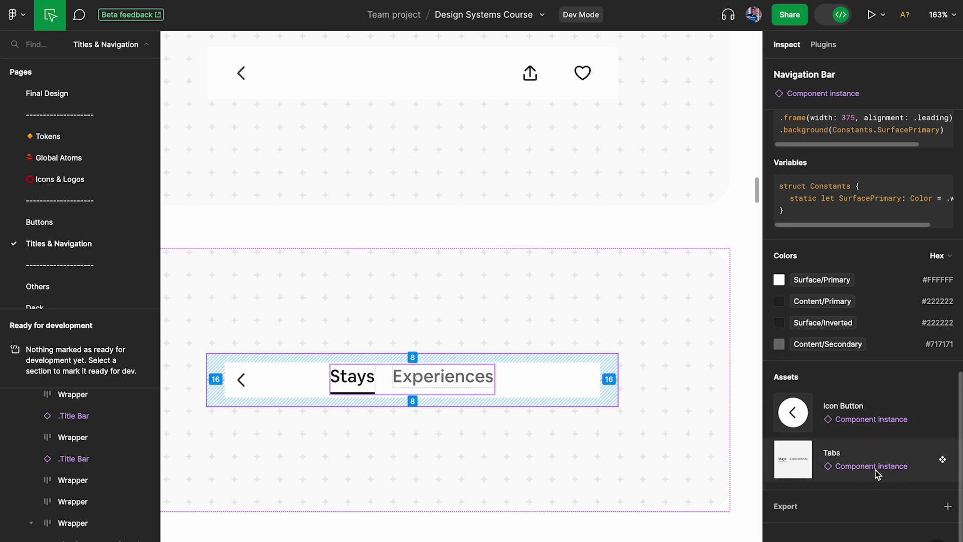
{"action": "left_click", "coordinate": [943, 460]}
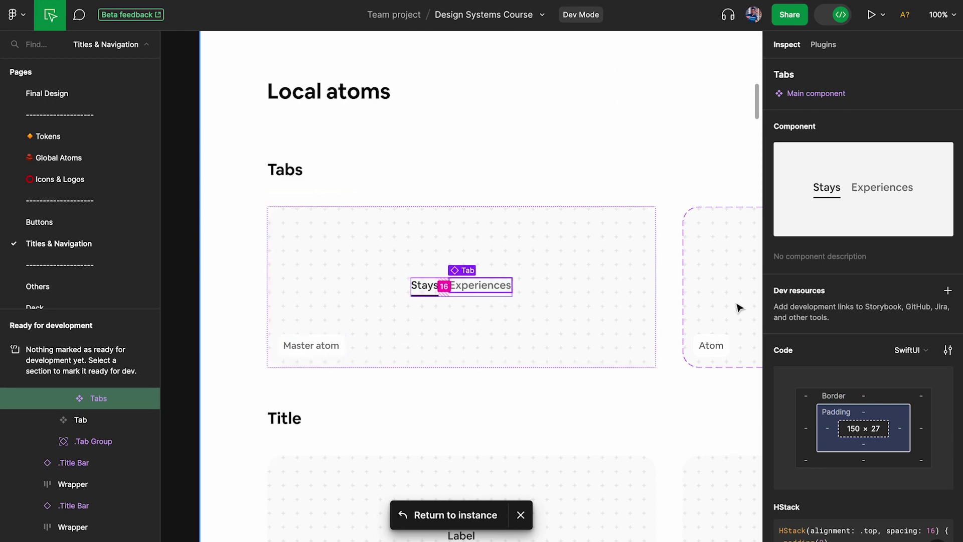
{"action": "scroll", "coordinate": [838, 363], "scroll_direction": "down", "scroll_amount": 1}
{"action": "scroll", "coordinate": [838, 362], "scroll_direction": "down", "scroll_amount": 5}
{"action": "scroll", "coordinate": [838, 362], "scroll_direction": "up", "scroll_amount": 5}
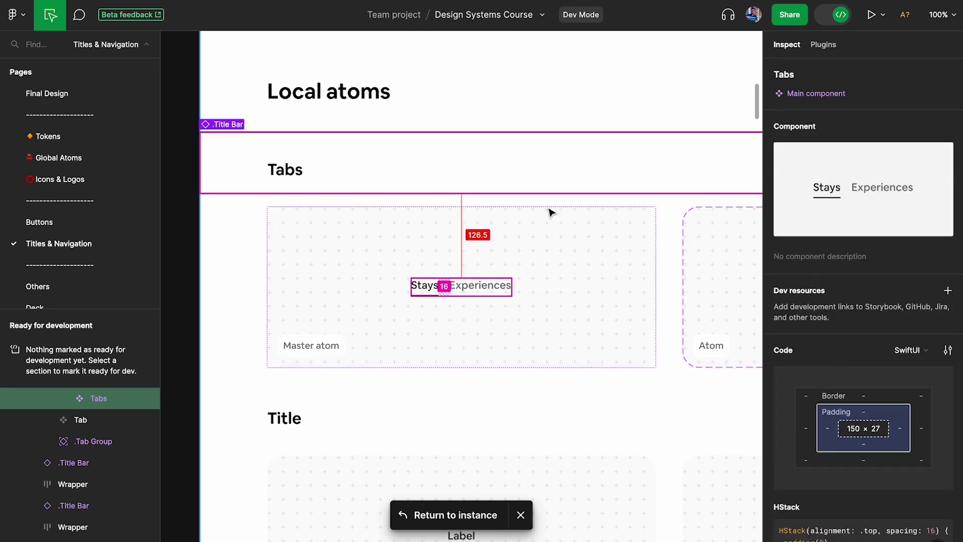
Step: Examine the Tabs component's code and assets, go to the Stays tab's main component, and inspect its code and colours
{"action": "scroll", "coordinate": [828, 363], "scroll_direction": "down", "scroll_amount": 4}
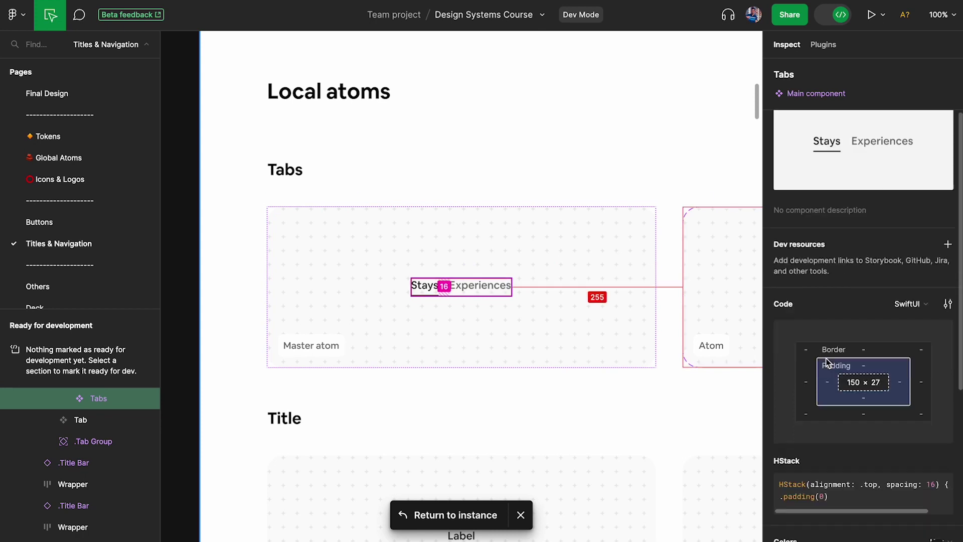
{"action": "scroll", "coordinate": [828, 363], "scroll_direction": "down", "scroll_amount": 2}
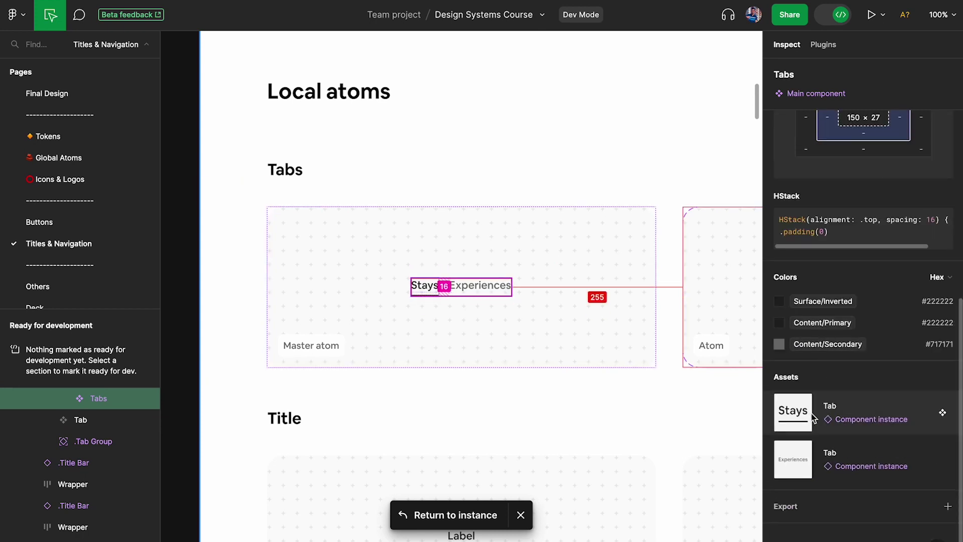
{"action": "left_click", "coordinate": [944, 414]}
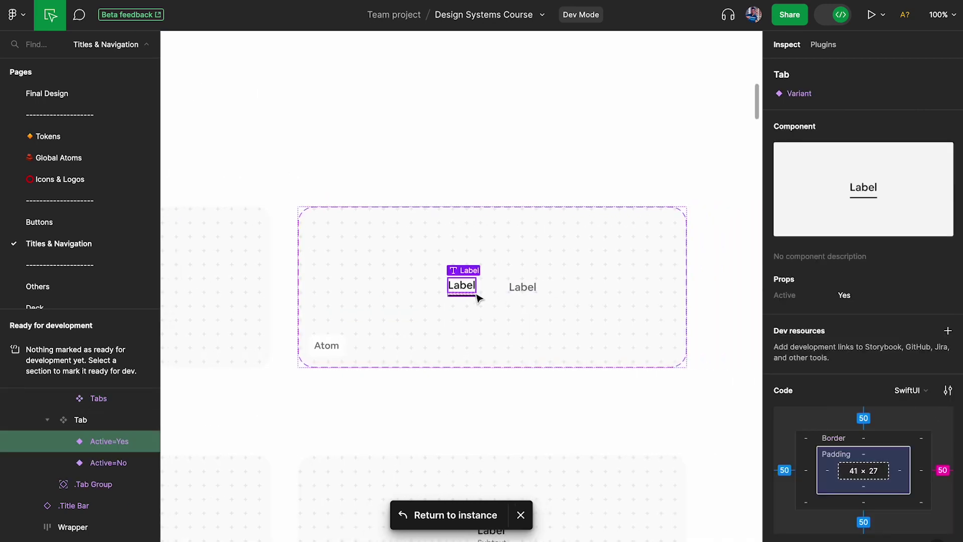
{"action": "scroll", "coordinate": [845, 404], "scroll_direction": "down", "scroll_amount": 4}
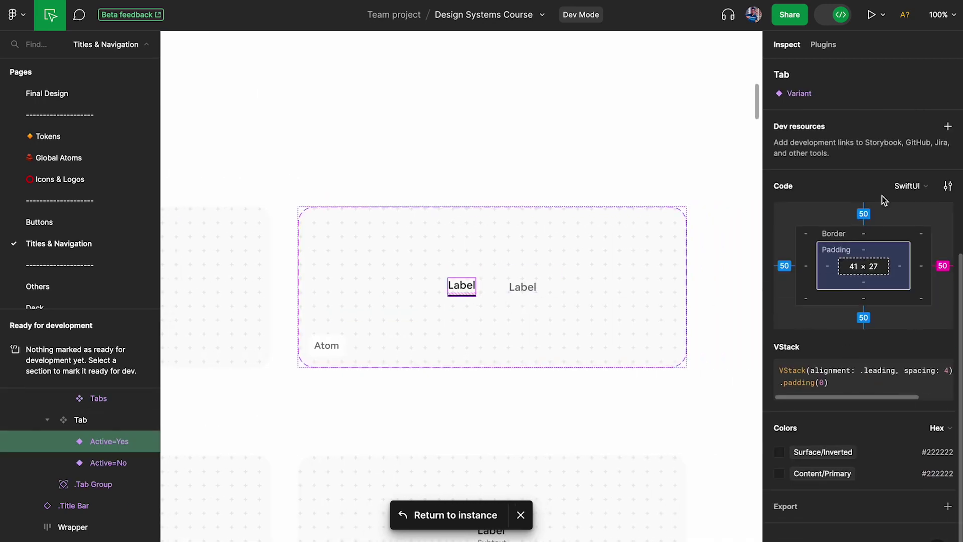